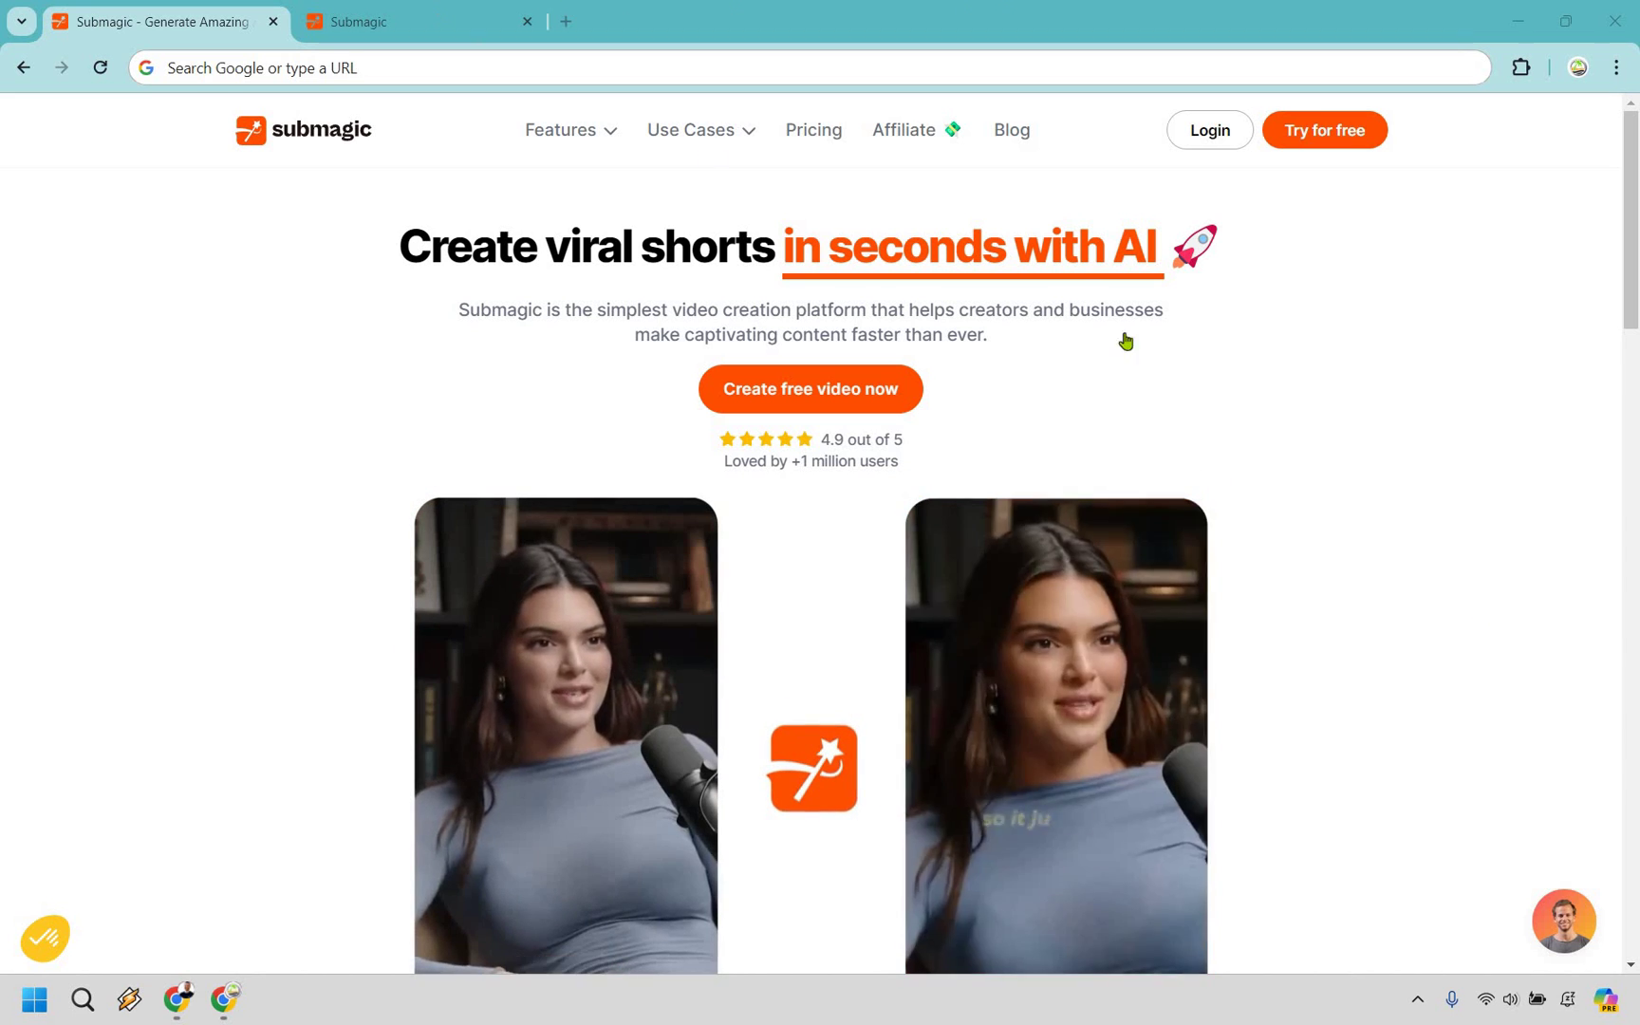
Switch to the browser tab showing the app.submagic.co Projects page
key("ctrl+Tab")
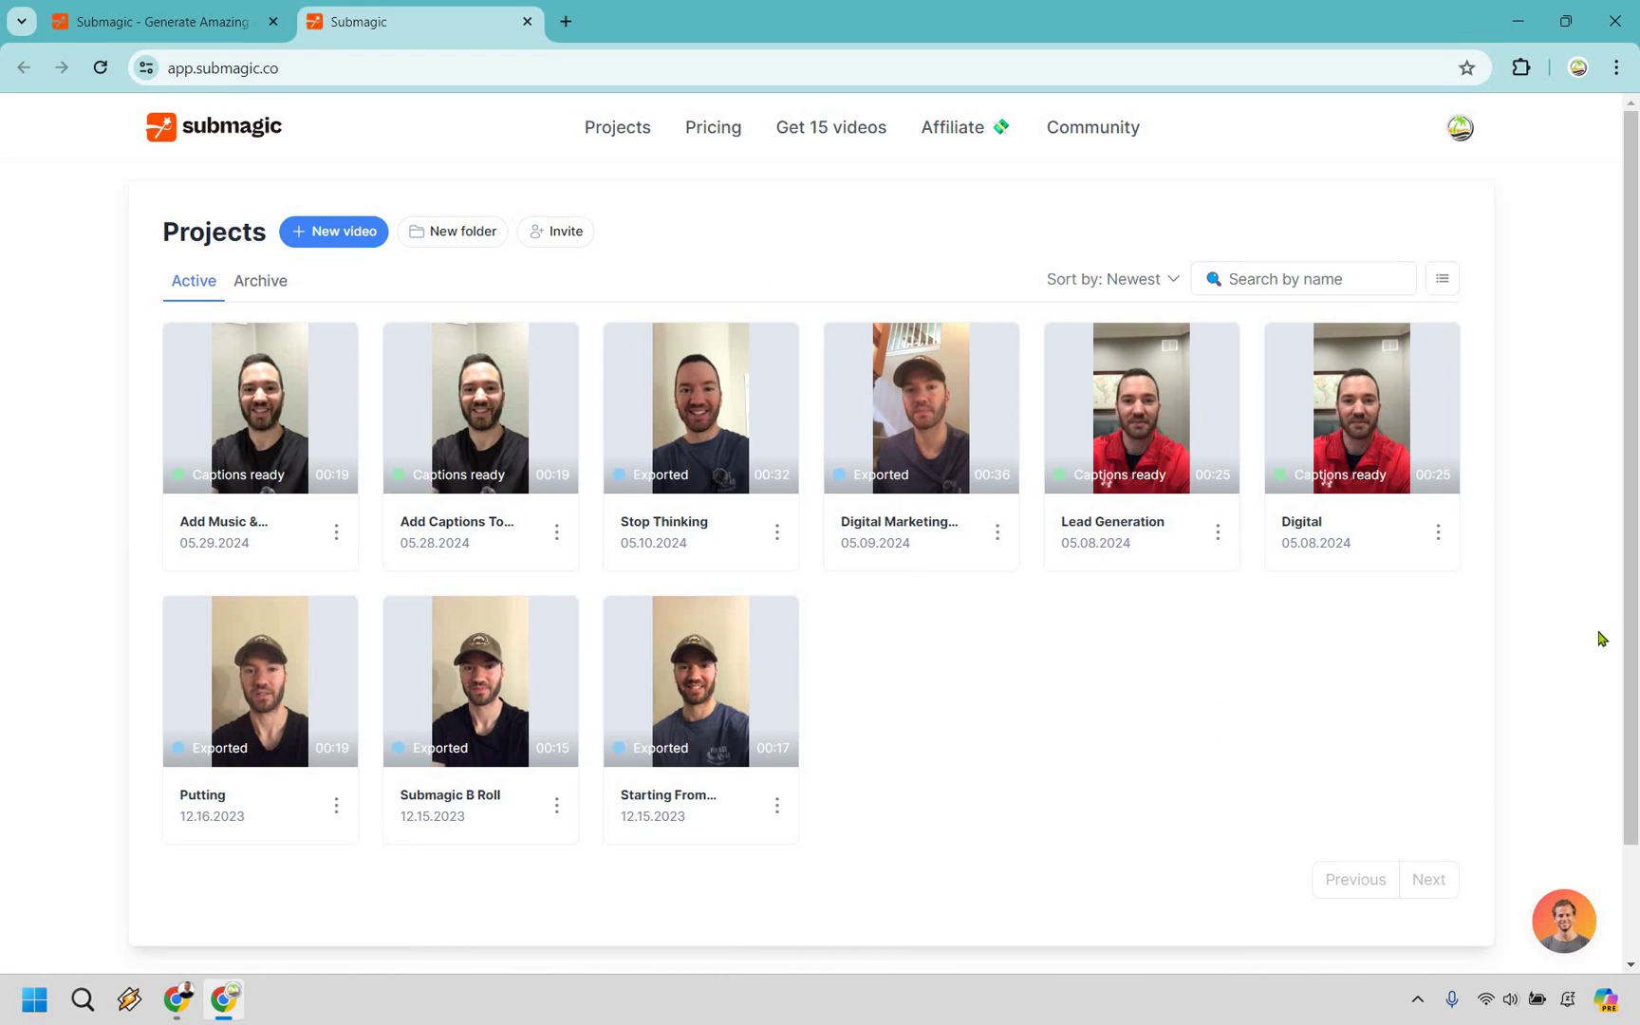
Start a new video upload, keeping English as the caption language
left_click(337, 243)
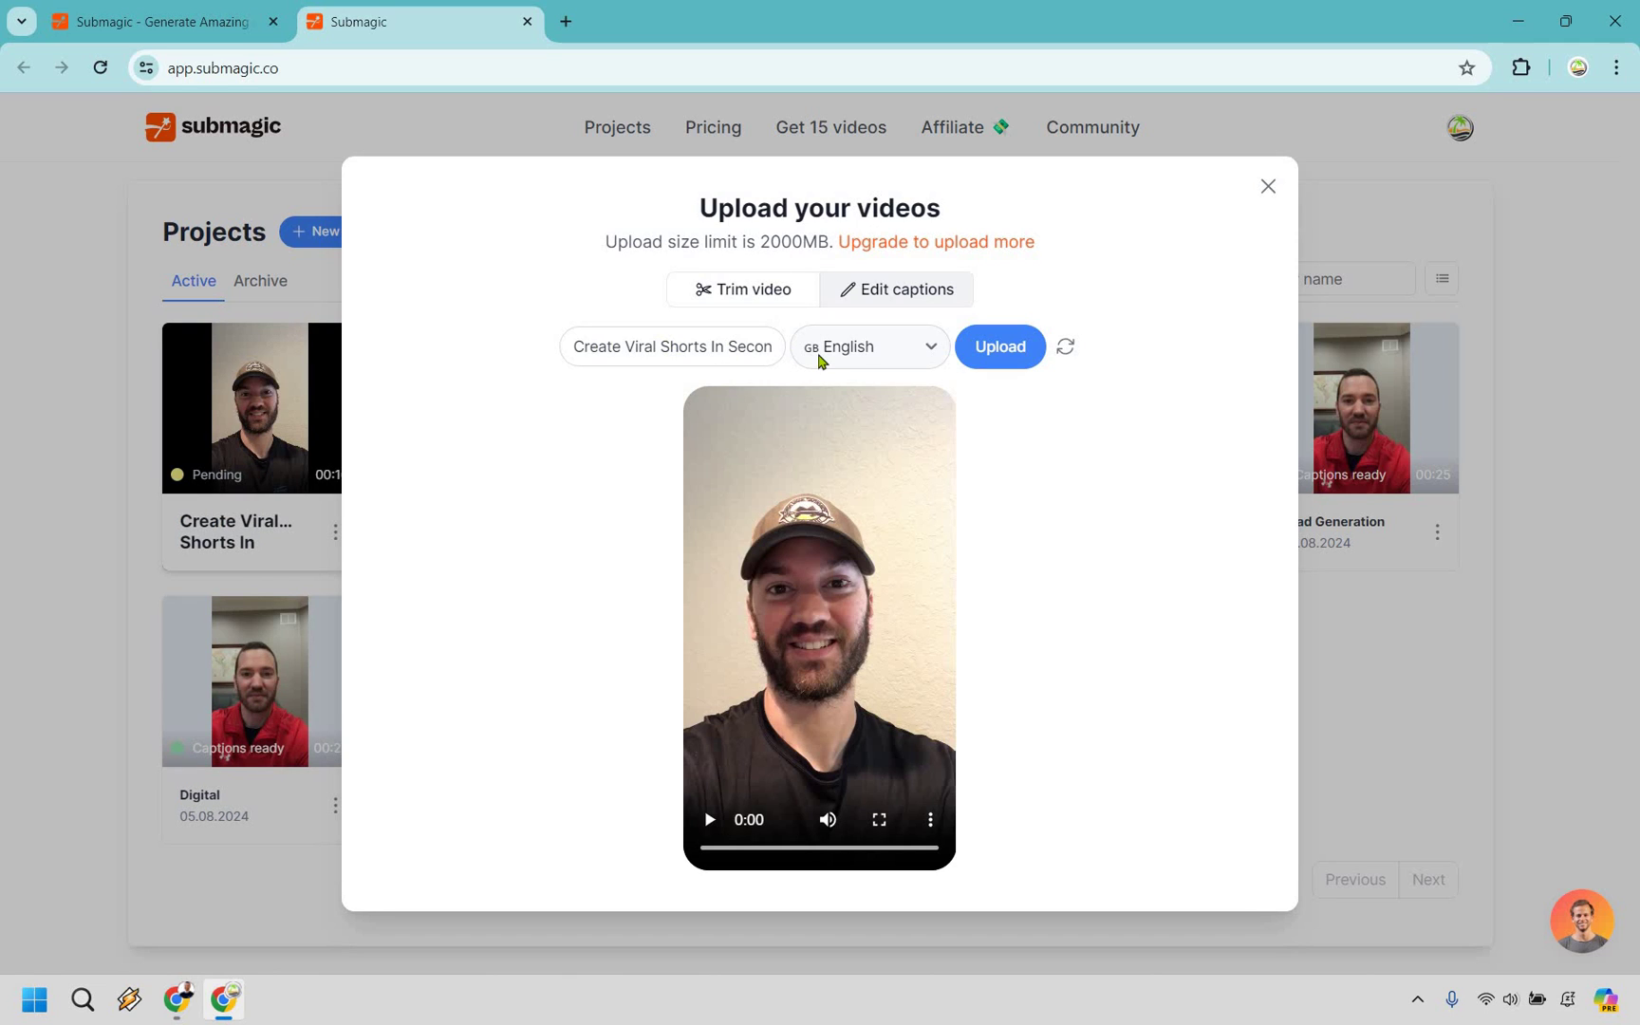
key("Tab")
left_click(841, 346)
scroll(879, 565, "down", 6)
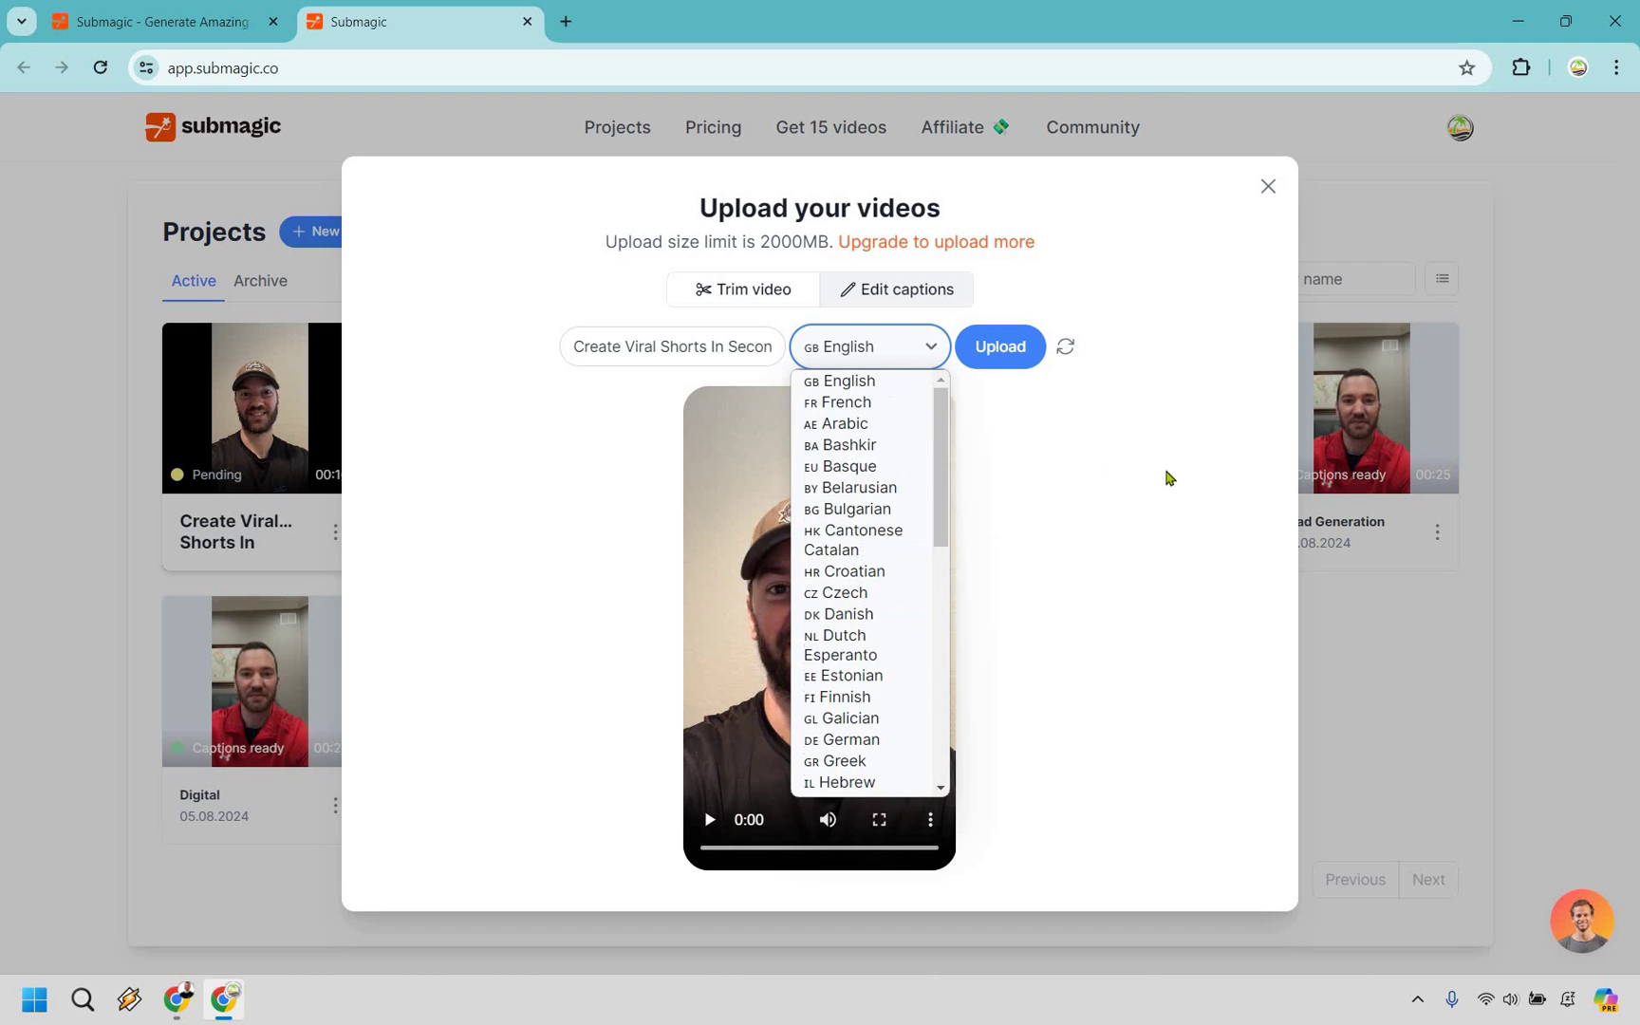
left_click(1168, 477)
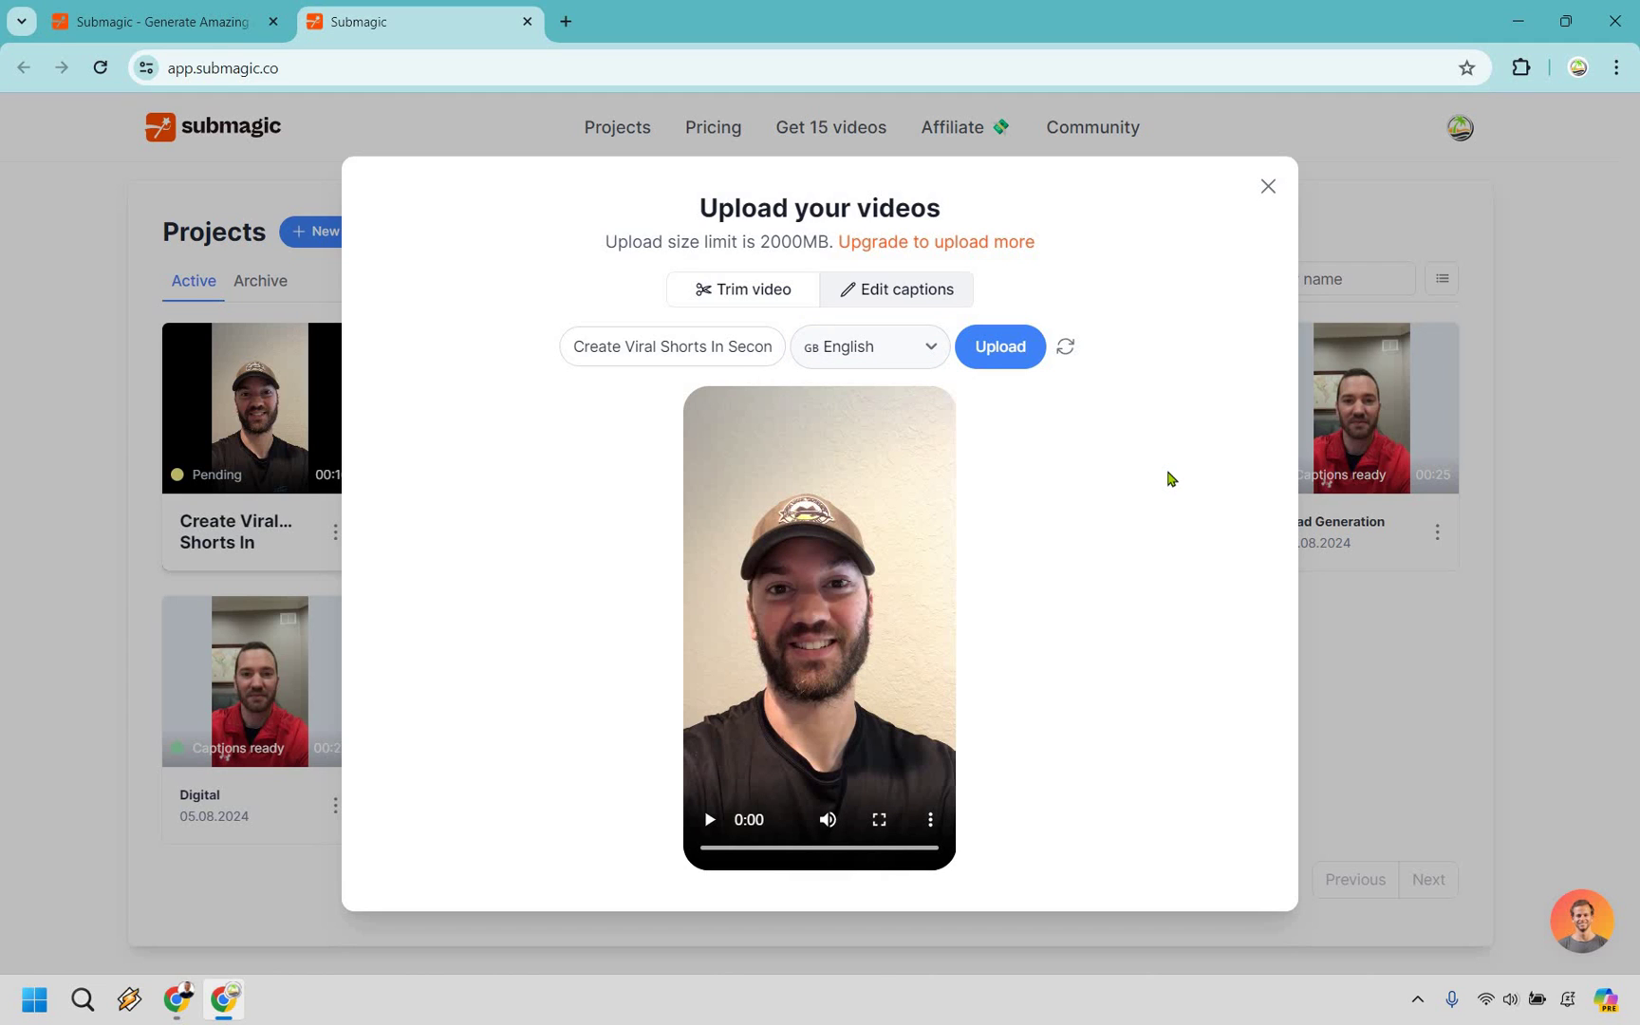
key("Tab")
Upload the talking-head clip and open it on the editor's Style tab with Dan captions
key("Return")
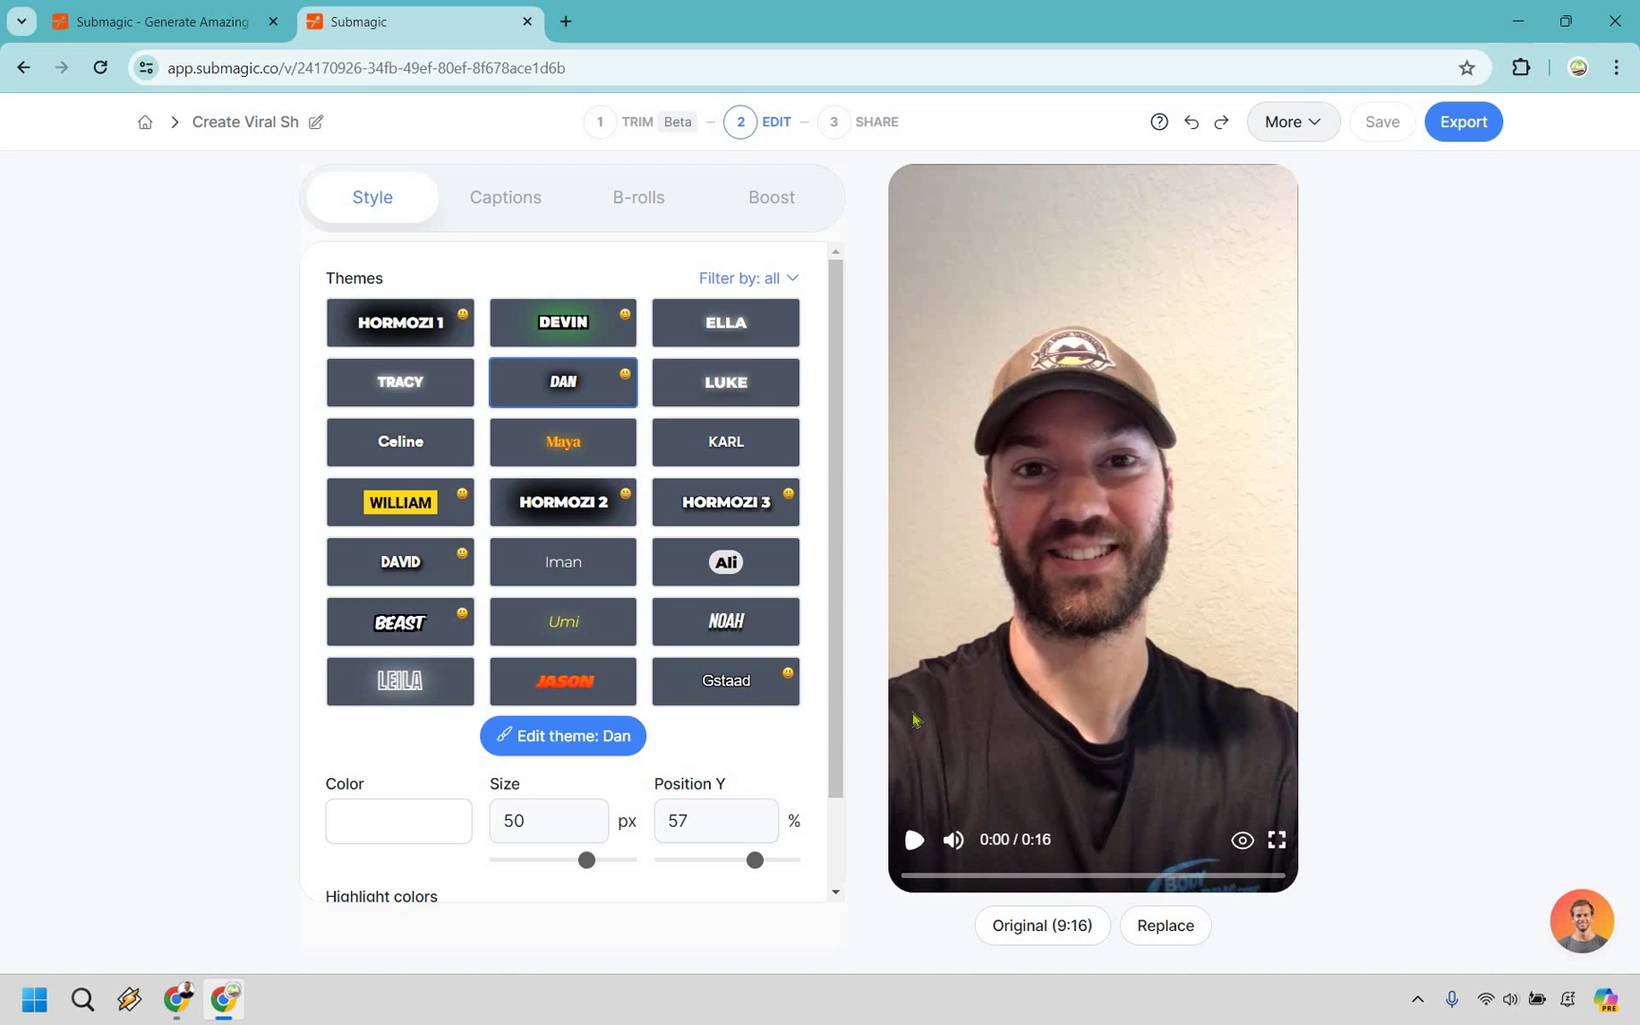
Preview the Ella, Hormozi, Celine and William themes, then size captions 52 px at 62% position
left_click(915, 840)
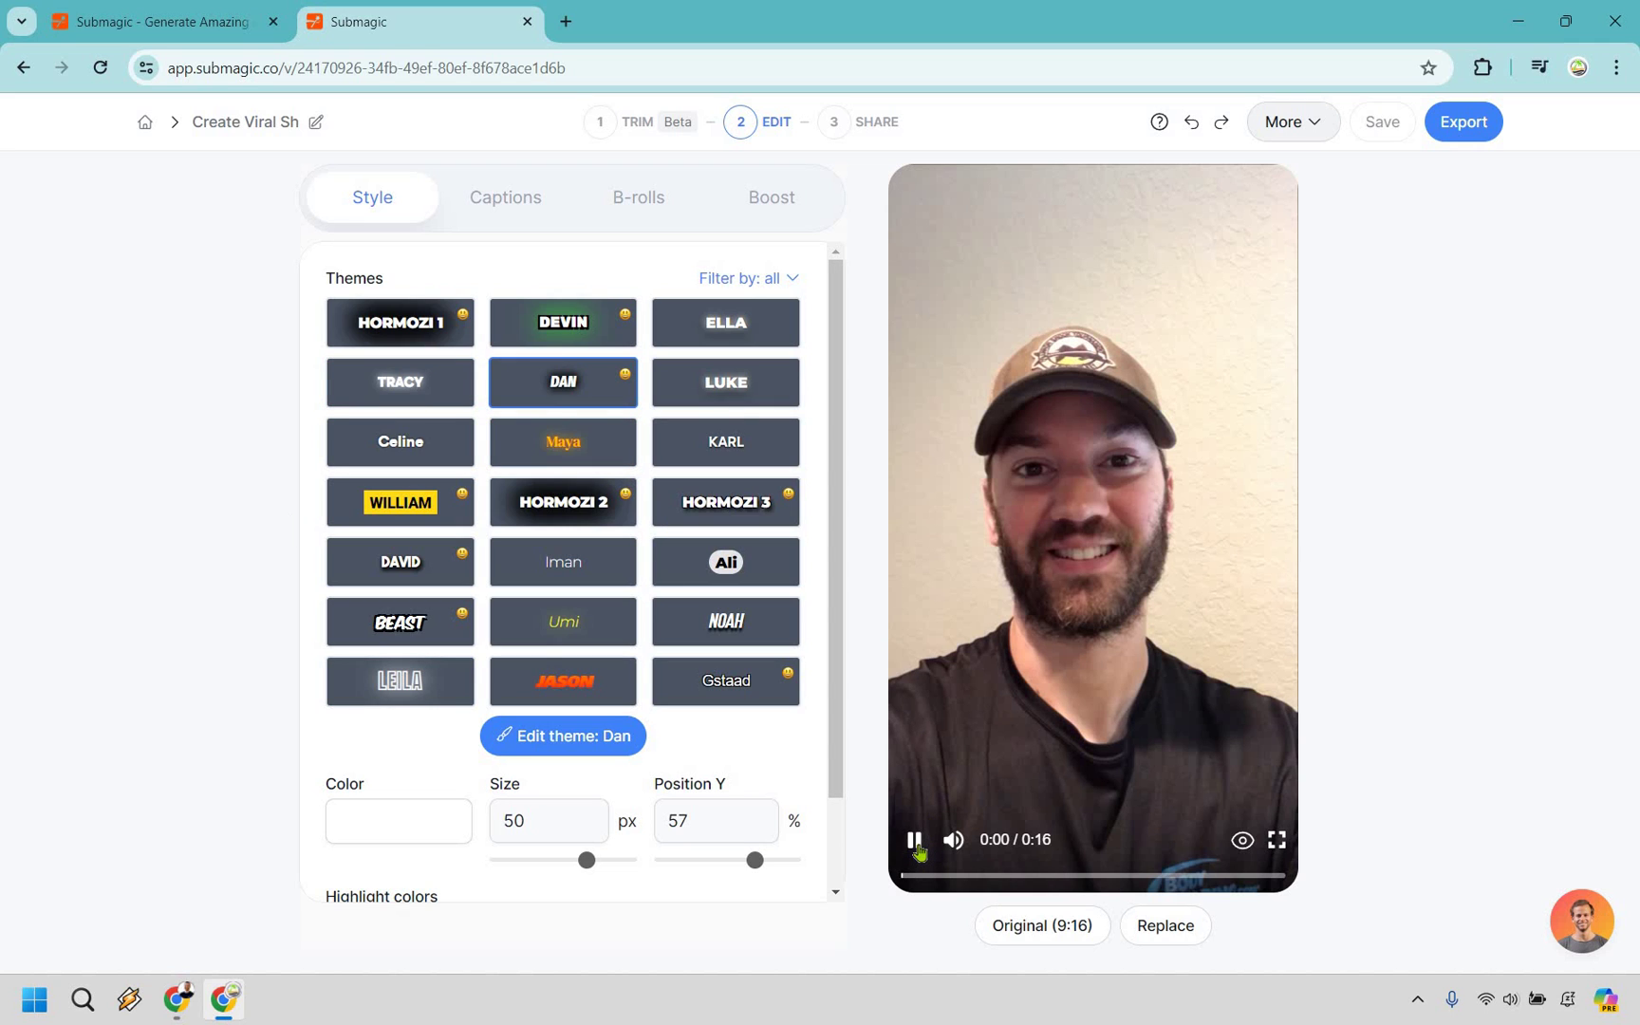
left_click(914, 841)
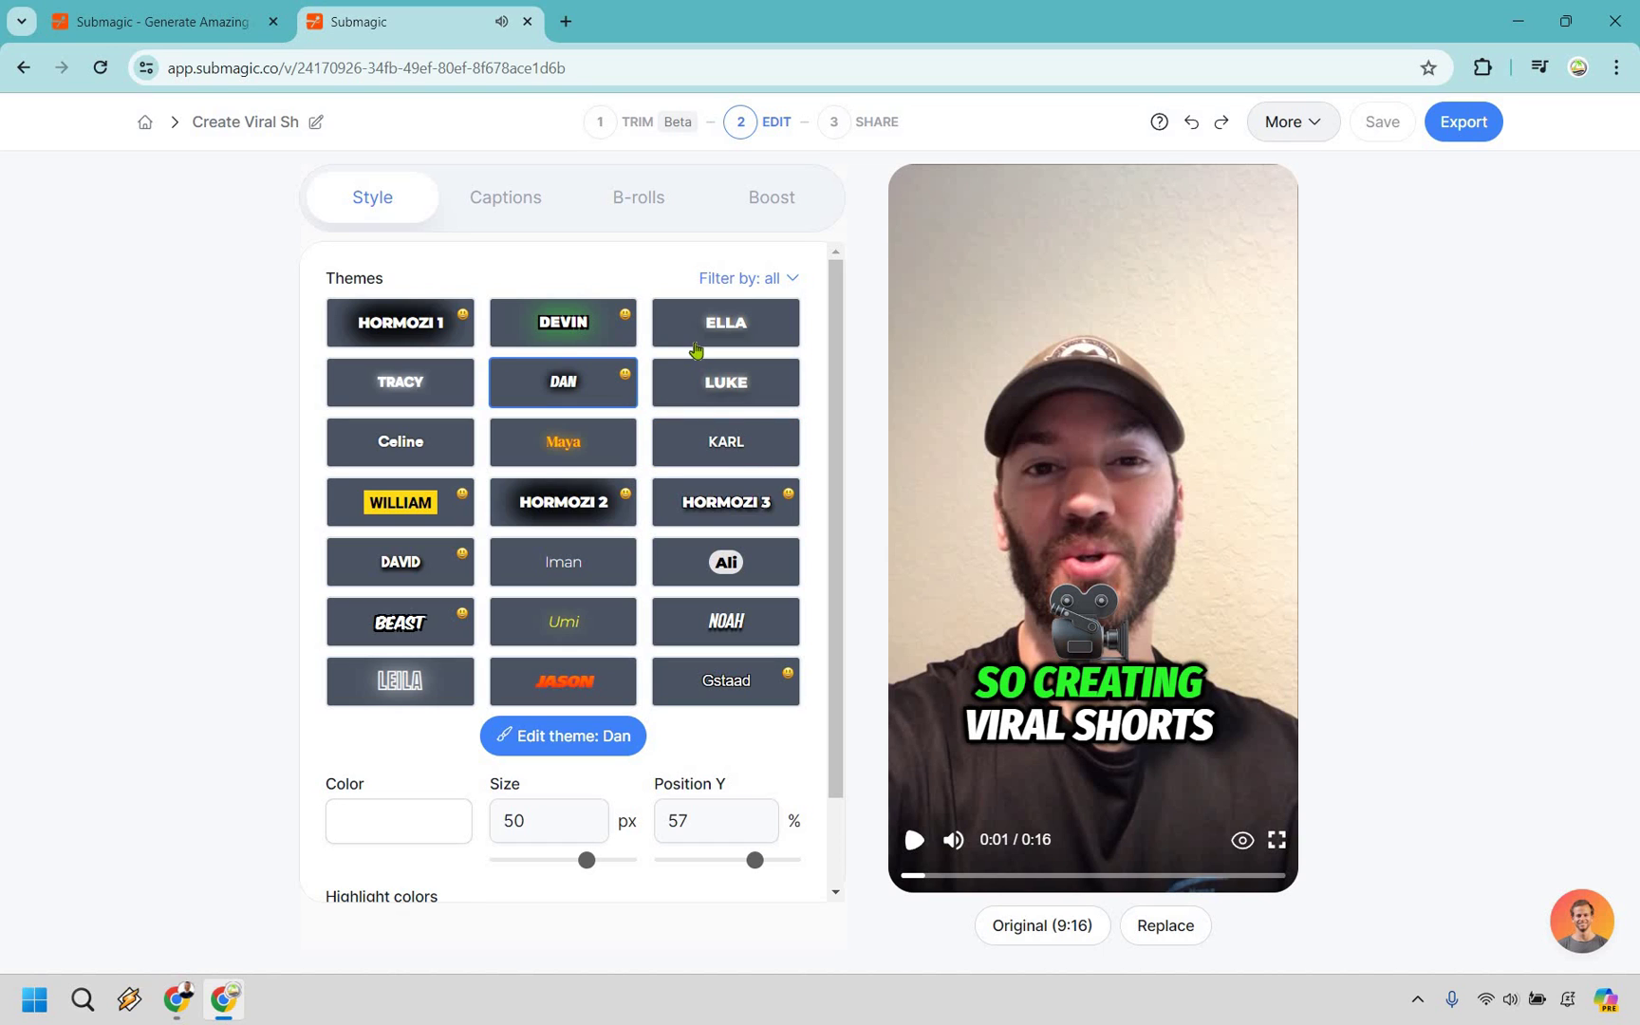
left_click(677, 341)
left_click(423, 326)
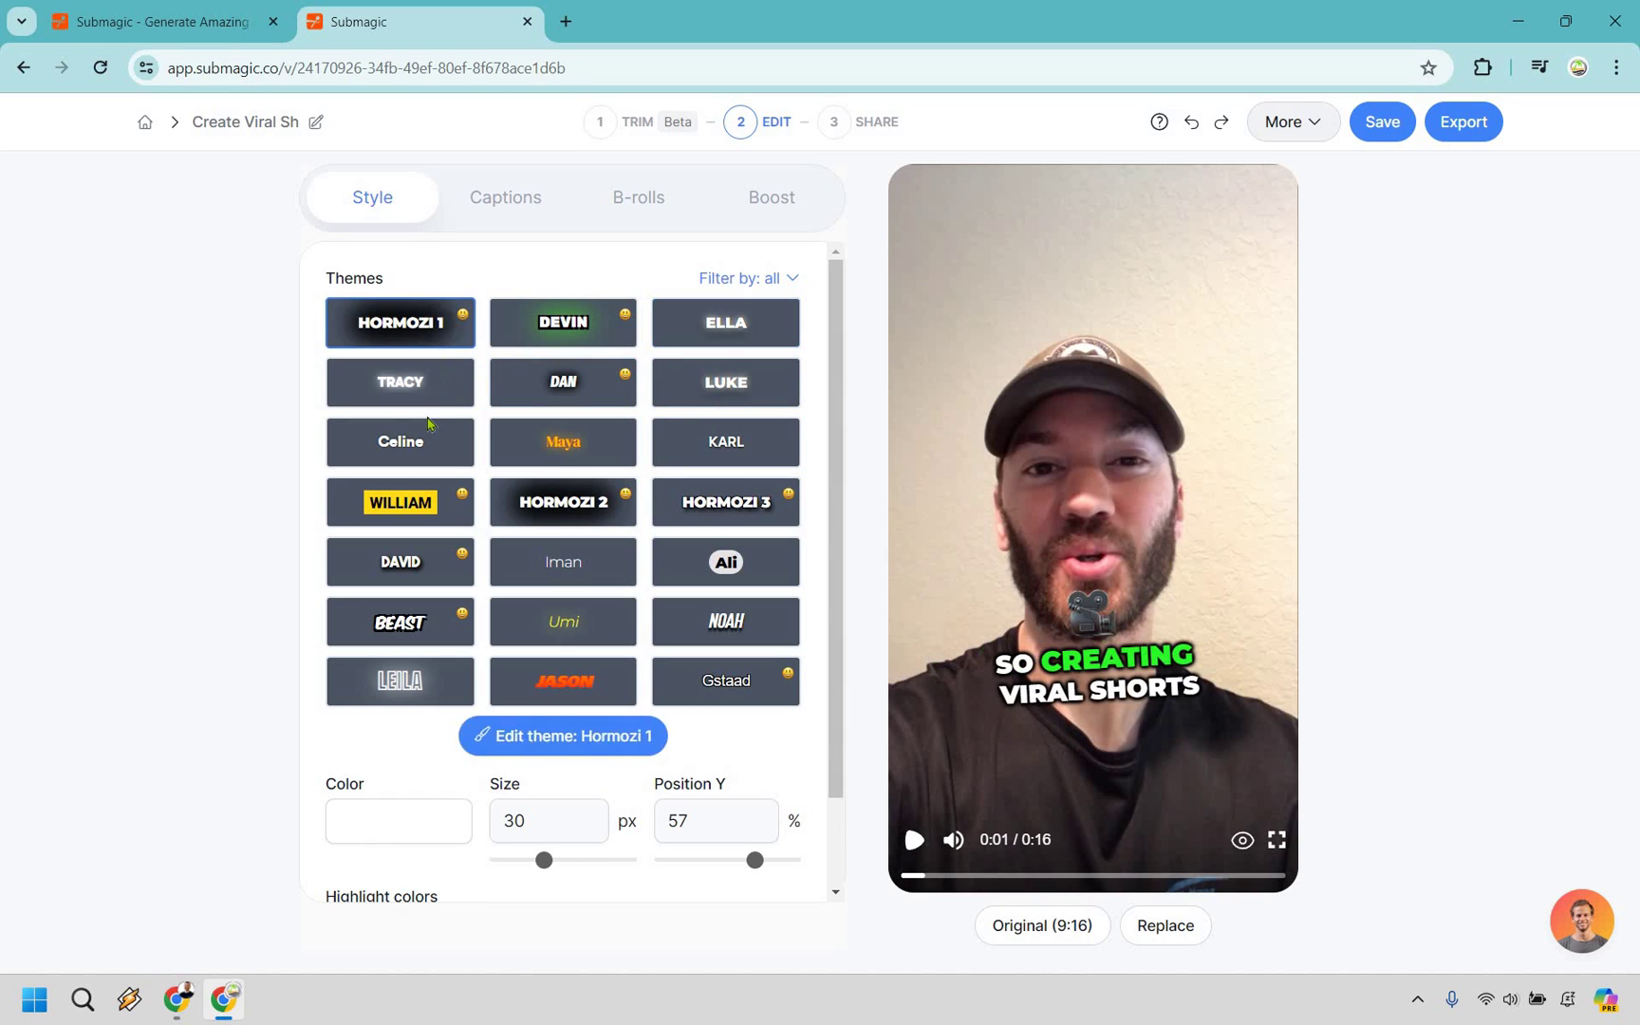
left_click(423, 445)
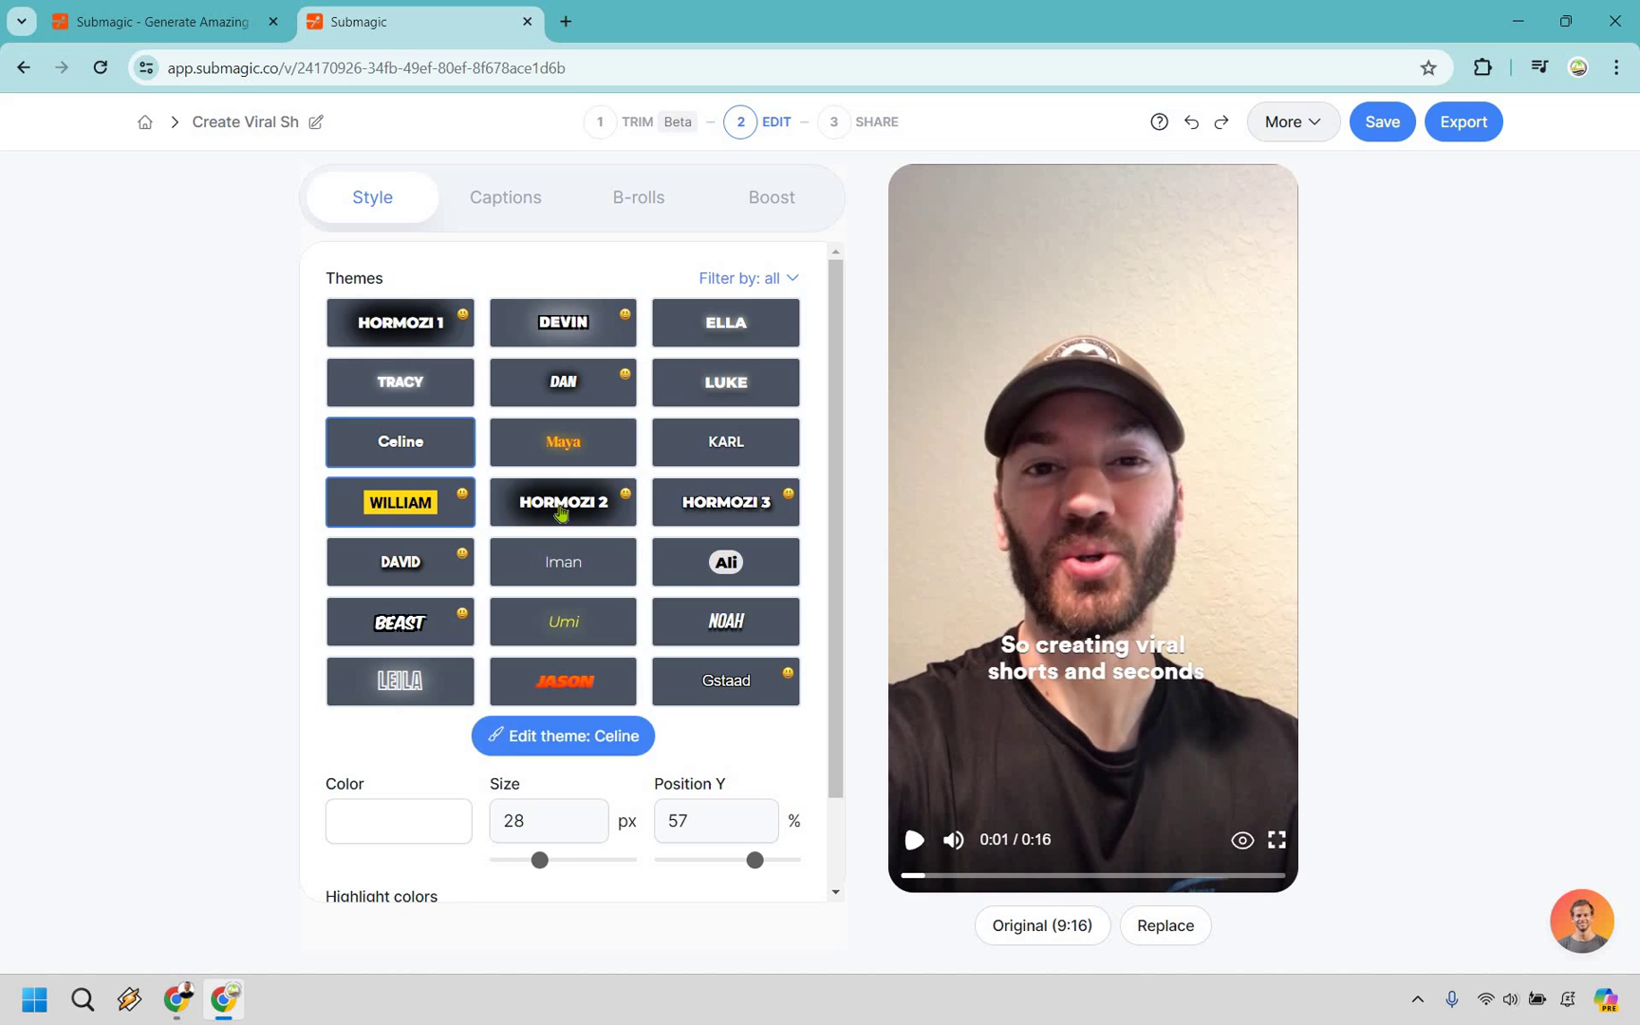
left_click(561, 514)
left_click(561, 514)
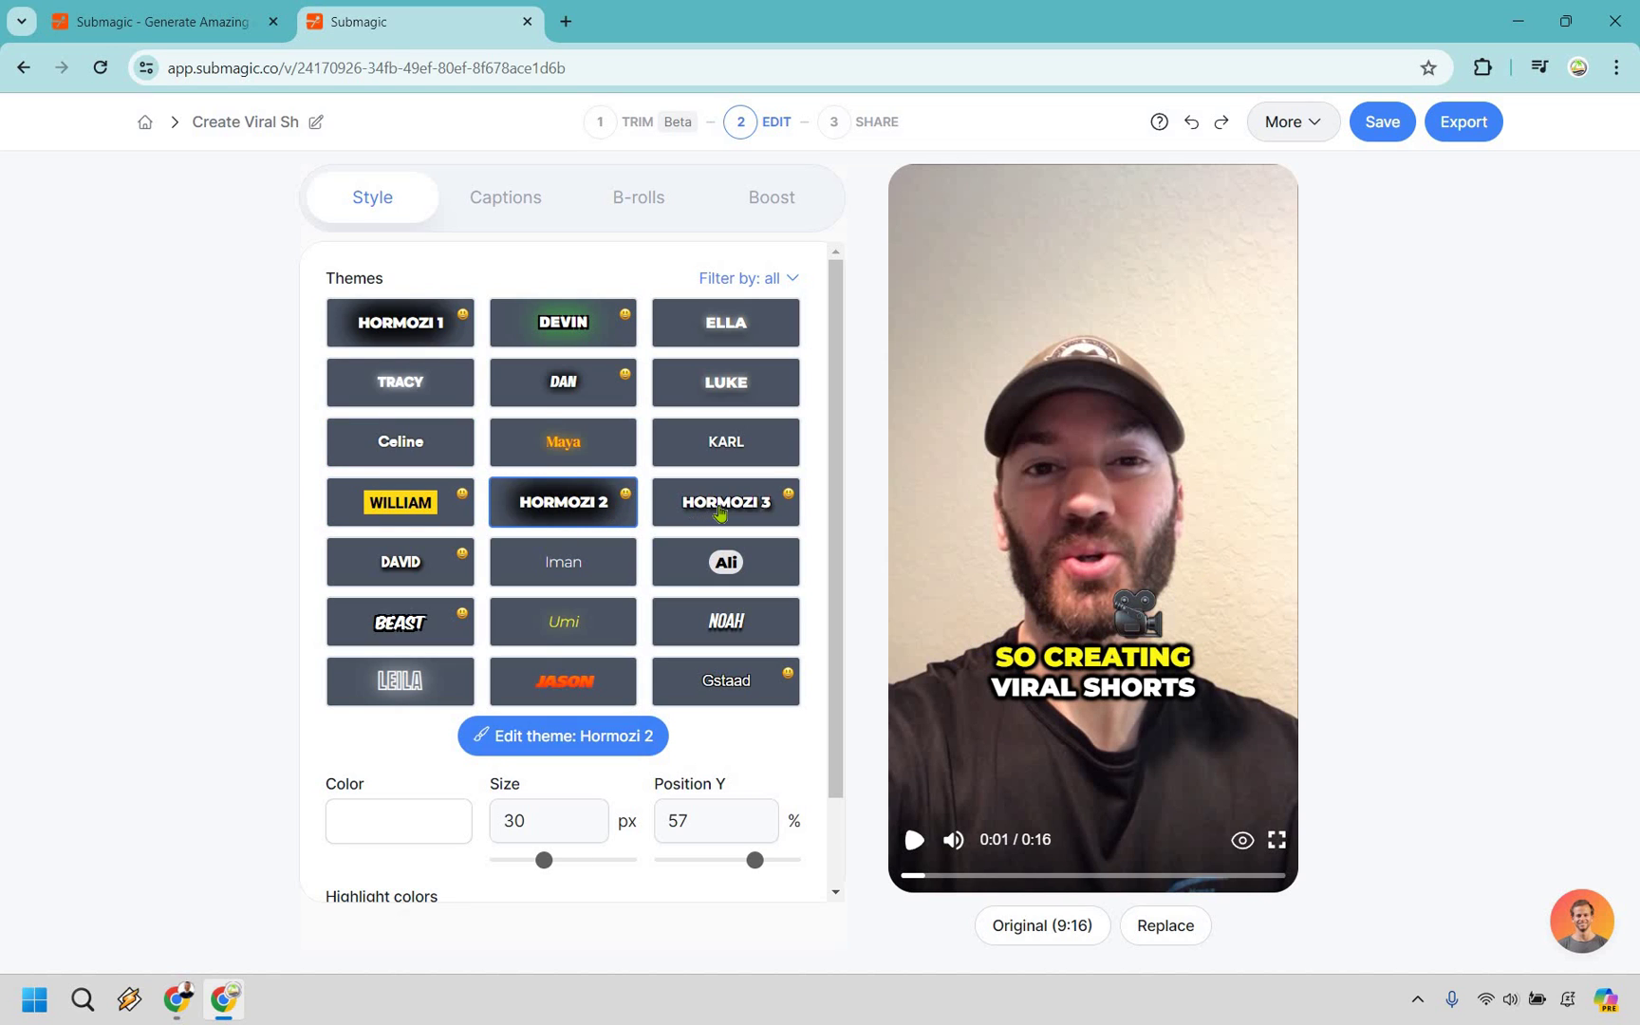
left_click(721, 513)
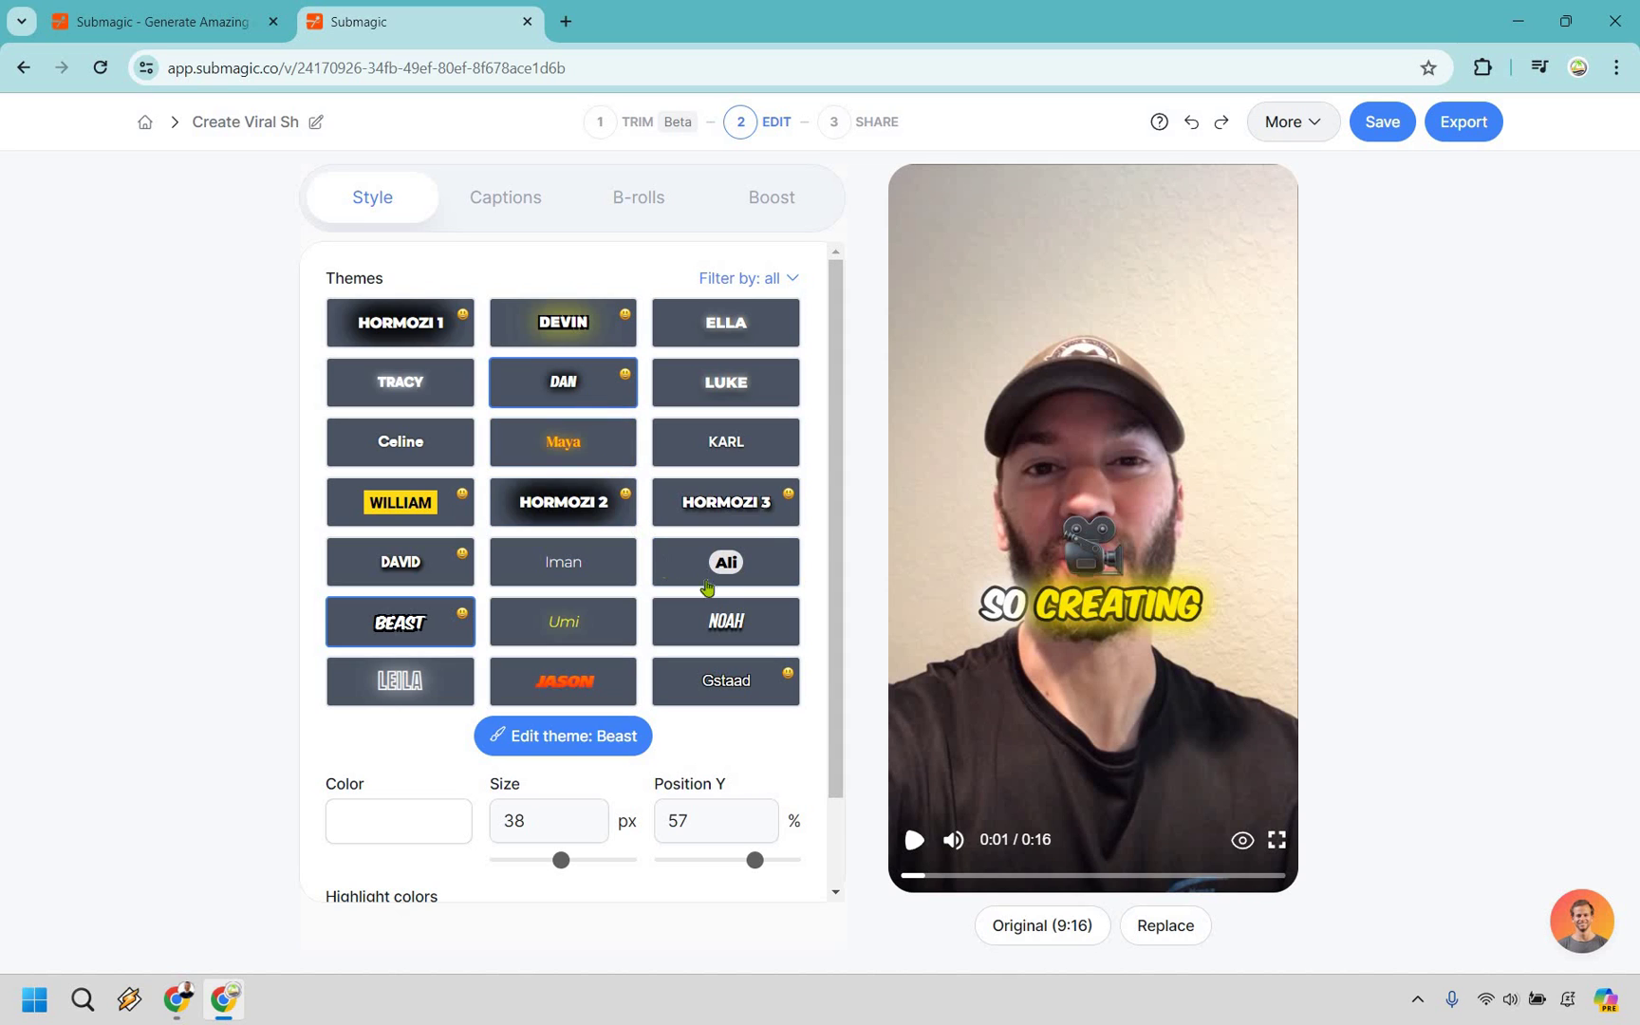
scroll(592, 757, "down", 1)
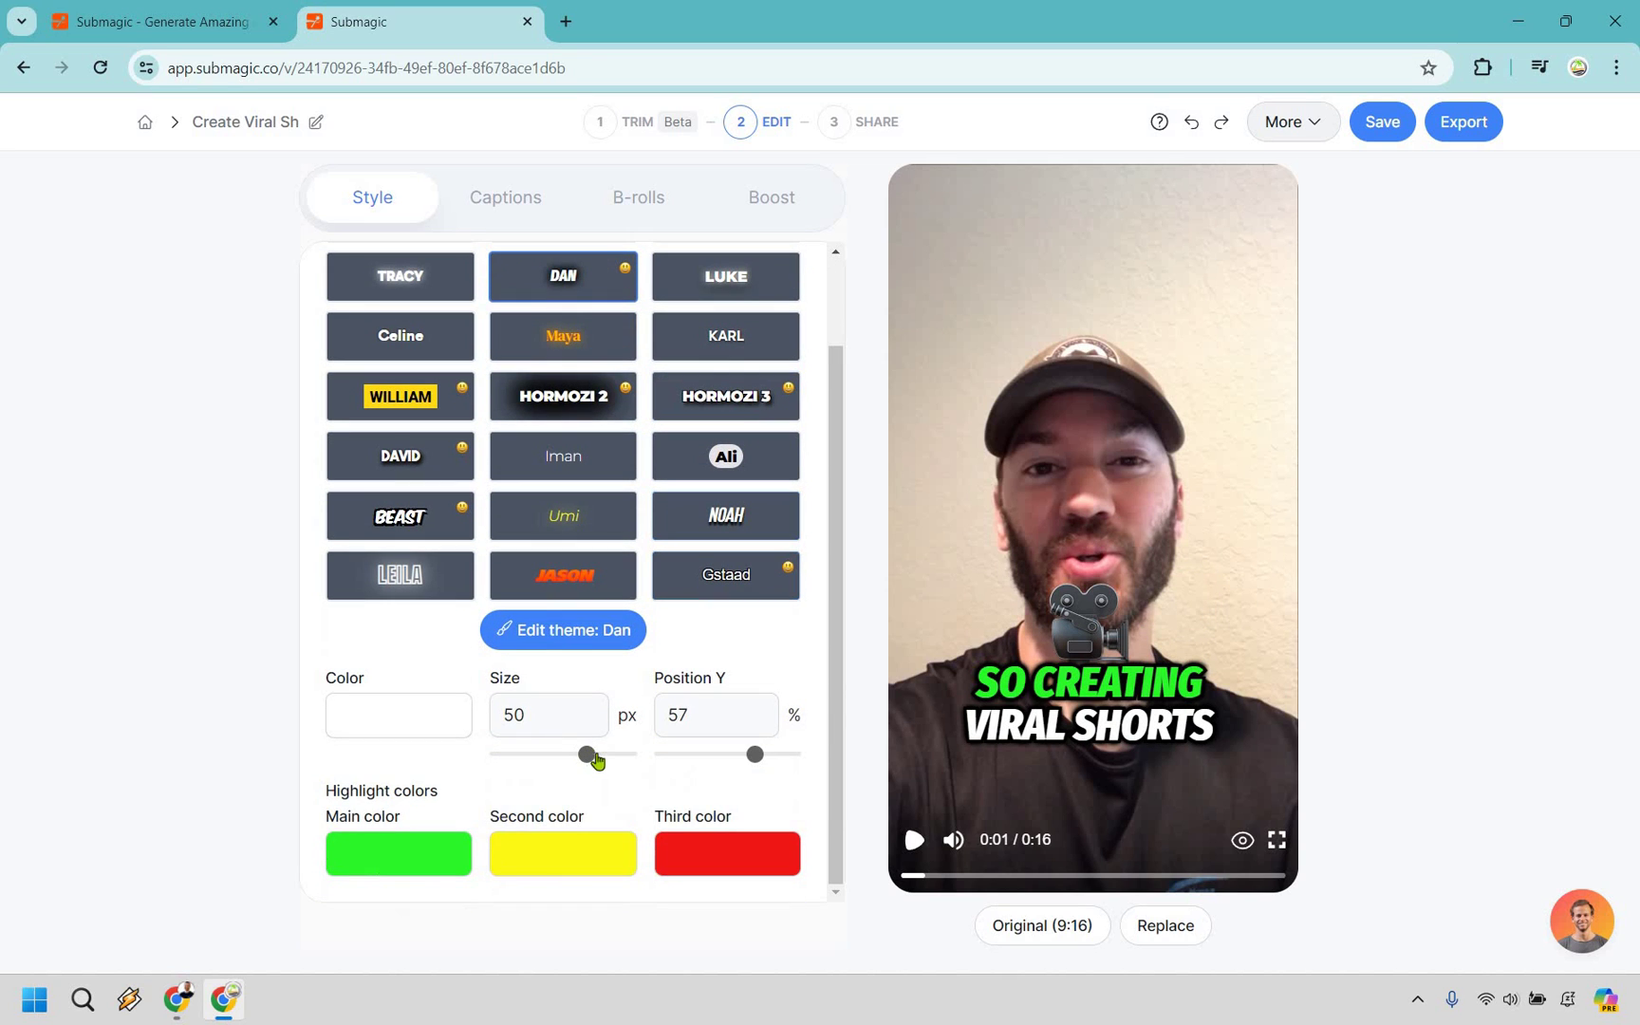
left_click_drag(595, 762, 600, 760)
mouse_move(757, 756)
left_mouse_down()
mouse_move(714, 754)
mouse_move(766, 755)
left_mouse_up()
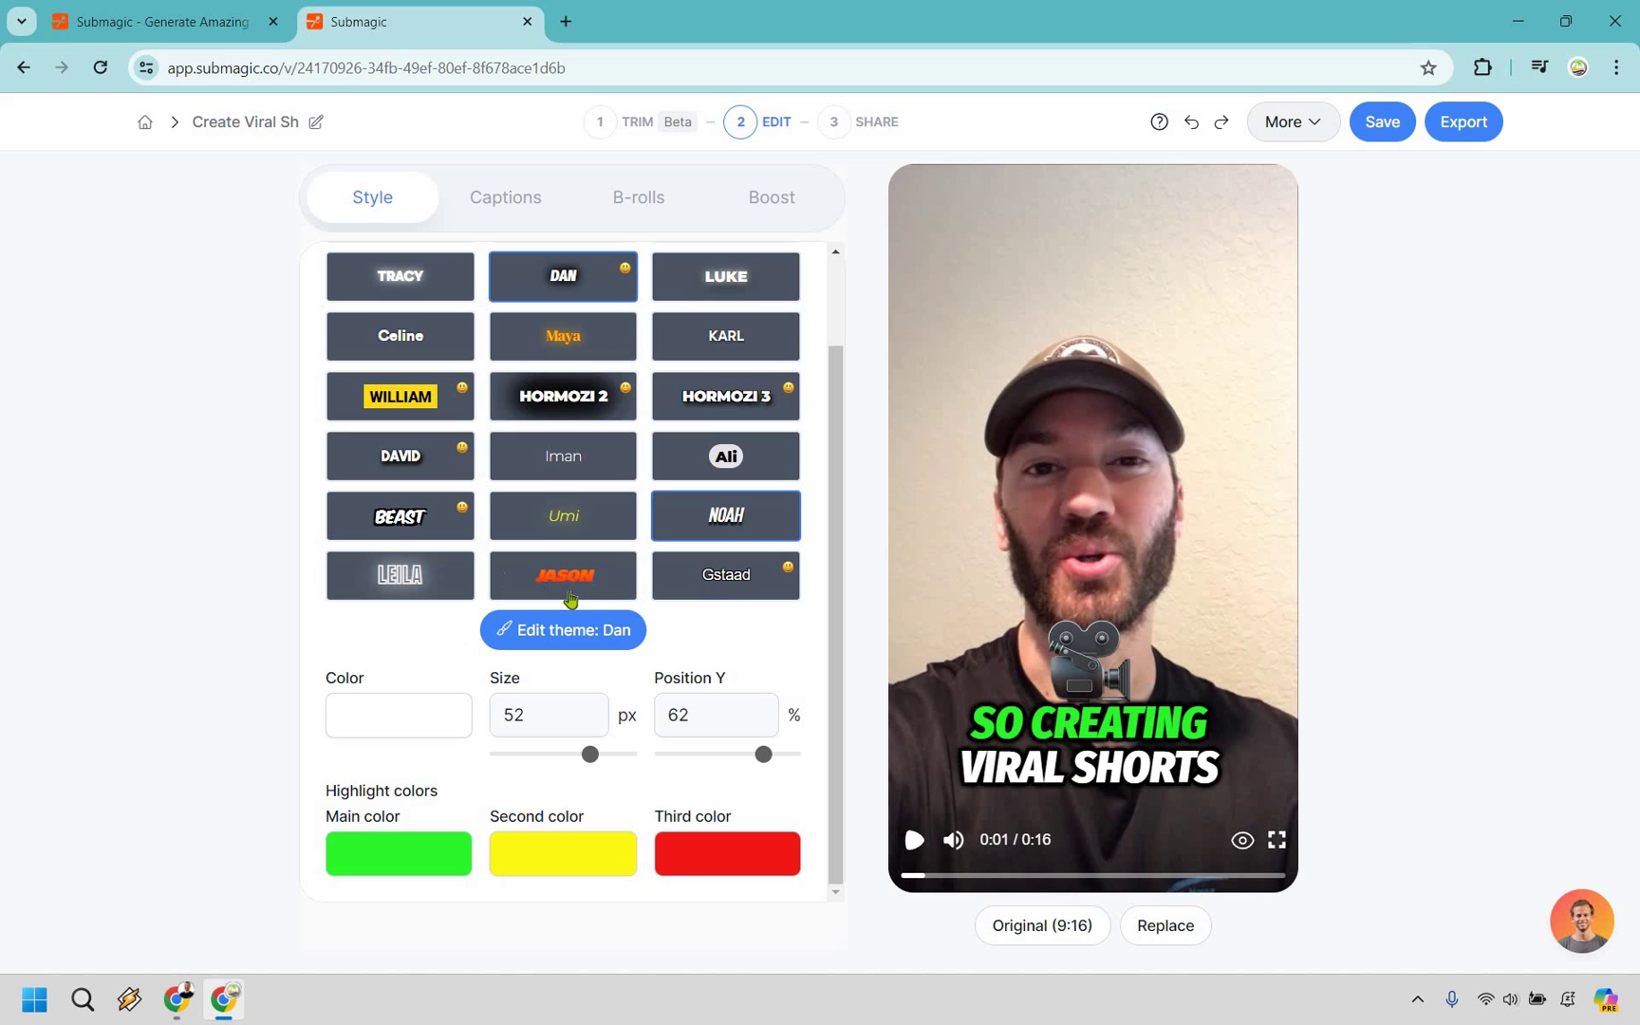
Show the timed caption segment list on the Captions tab
left_click(509, 205)
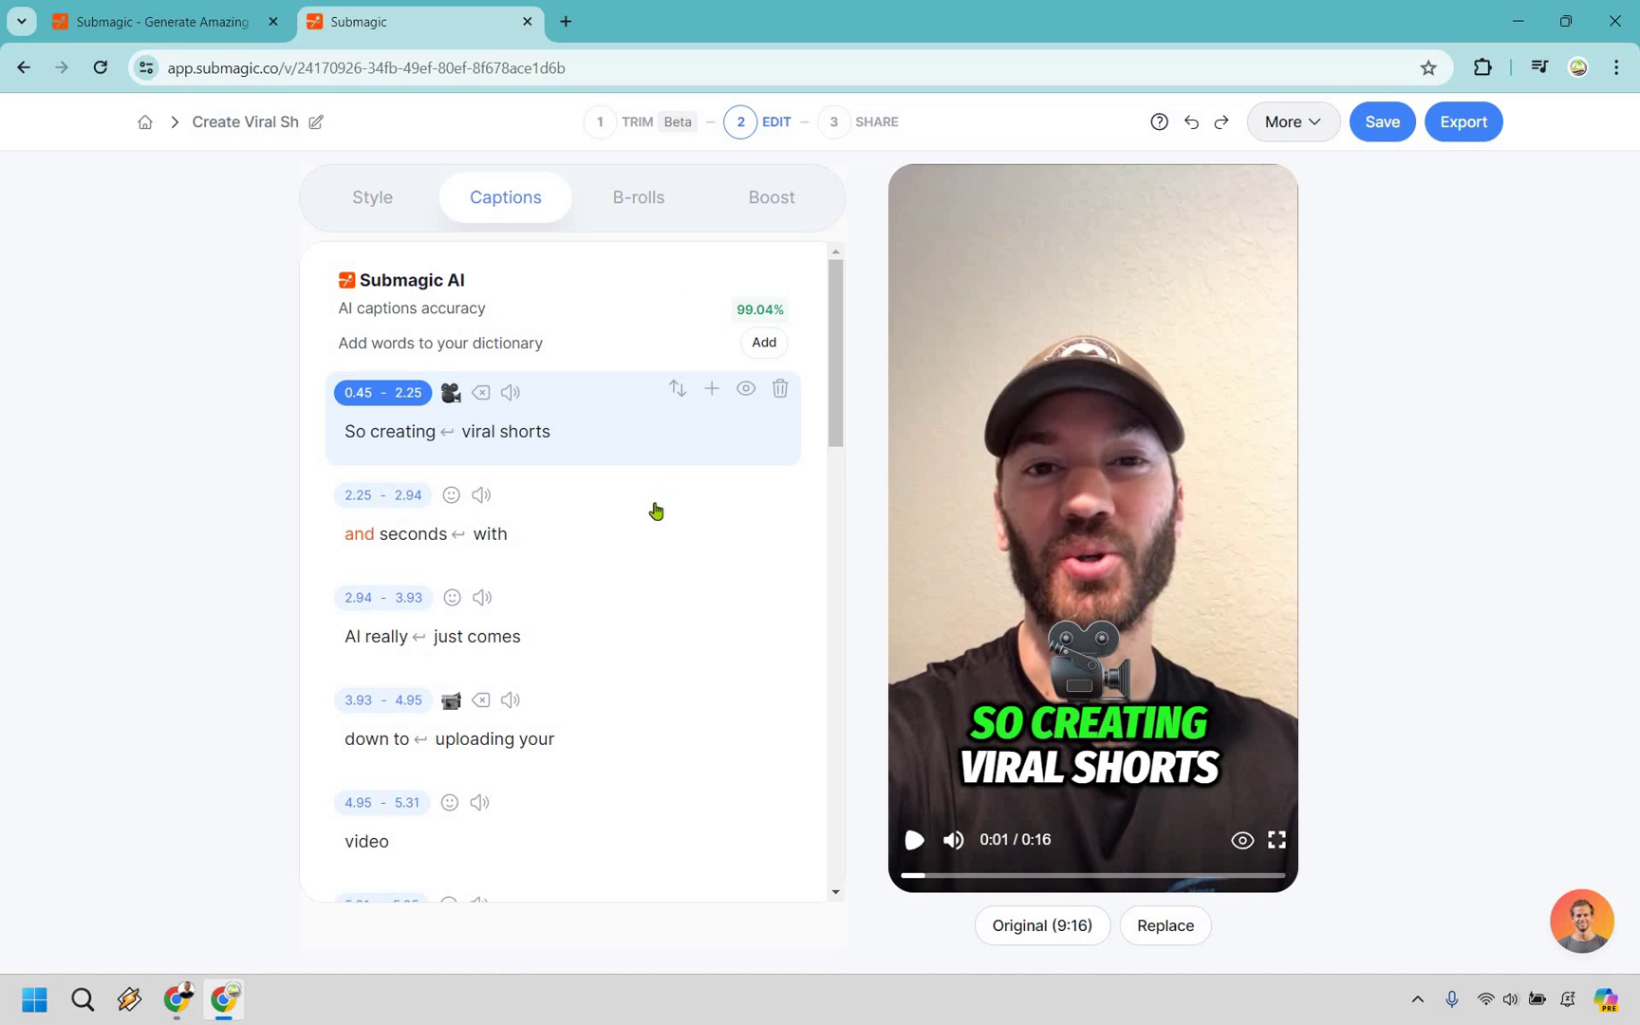
scroll(669, 506, "down", 1)
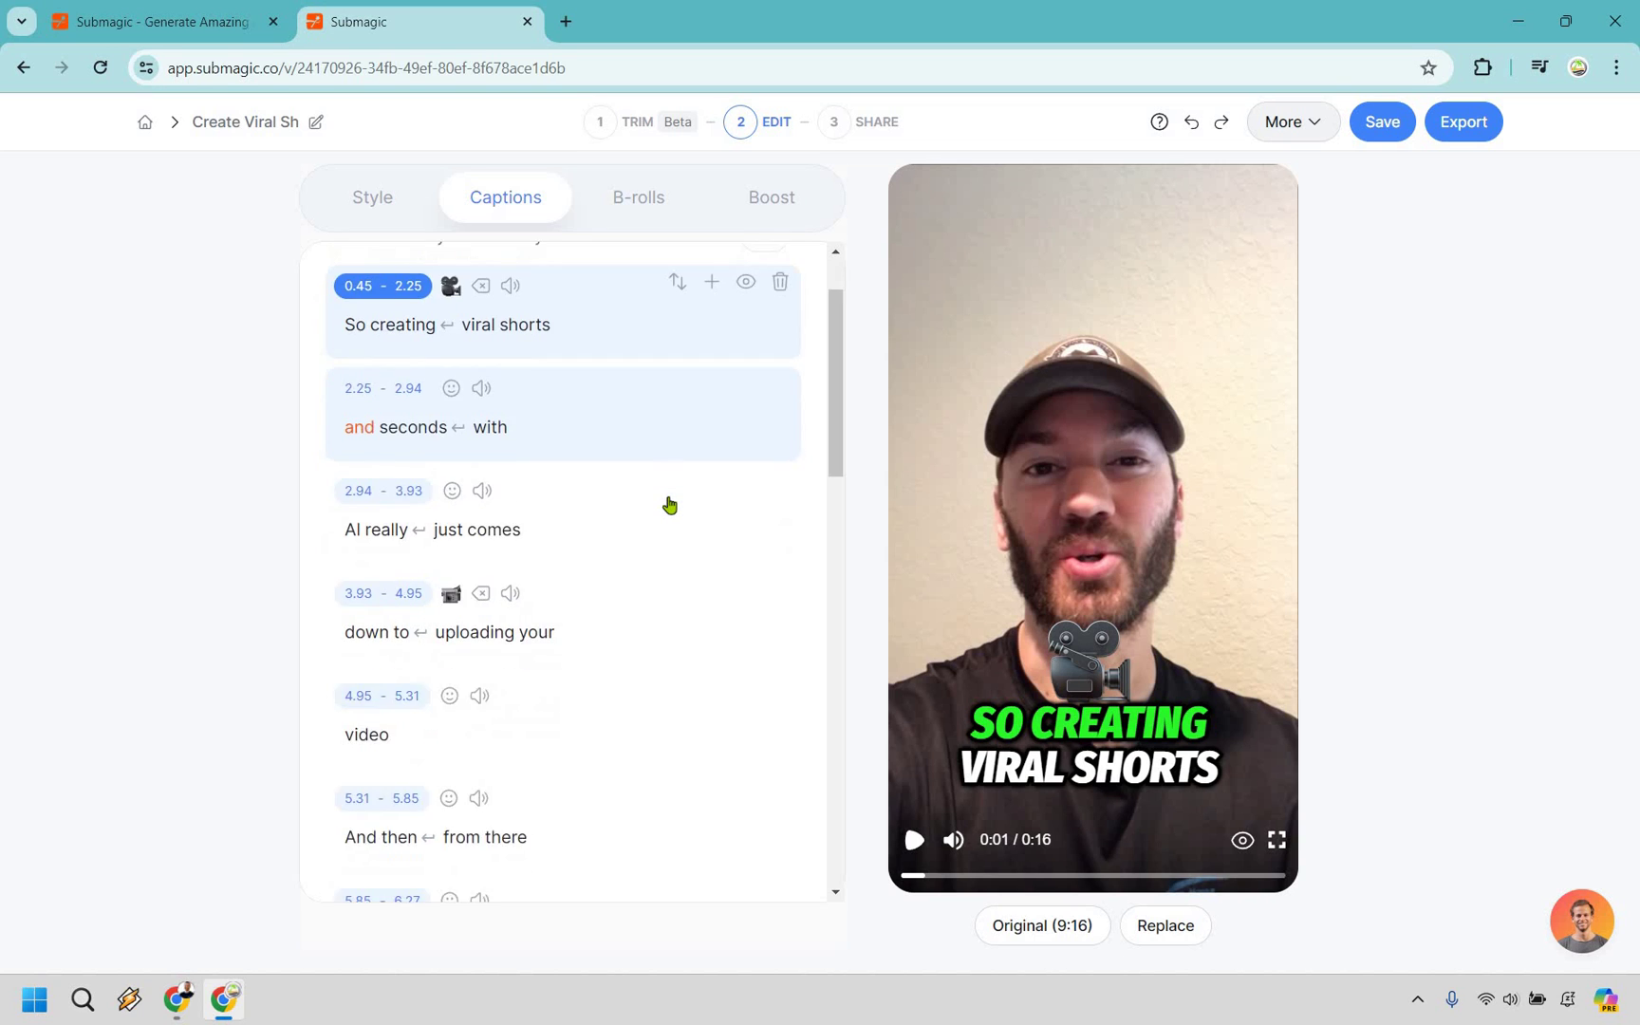
scroll(669, 505, "down", 4)
scroll(668, 505, "down", 4)
scroll(669, 505, "down", 3)
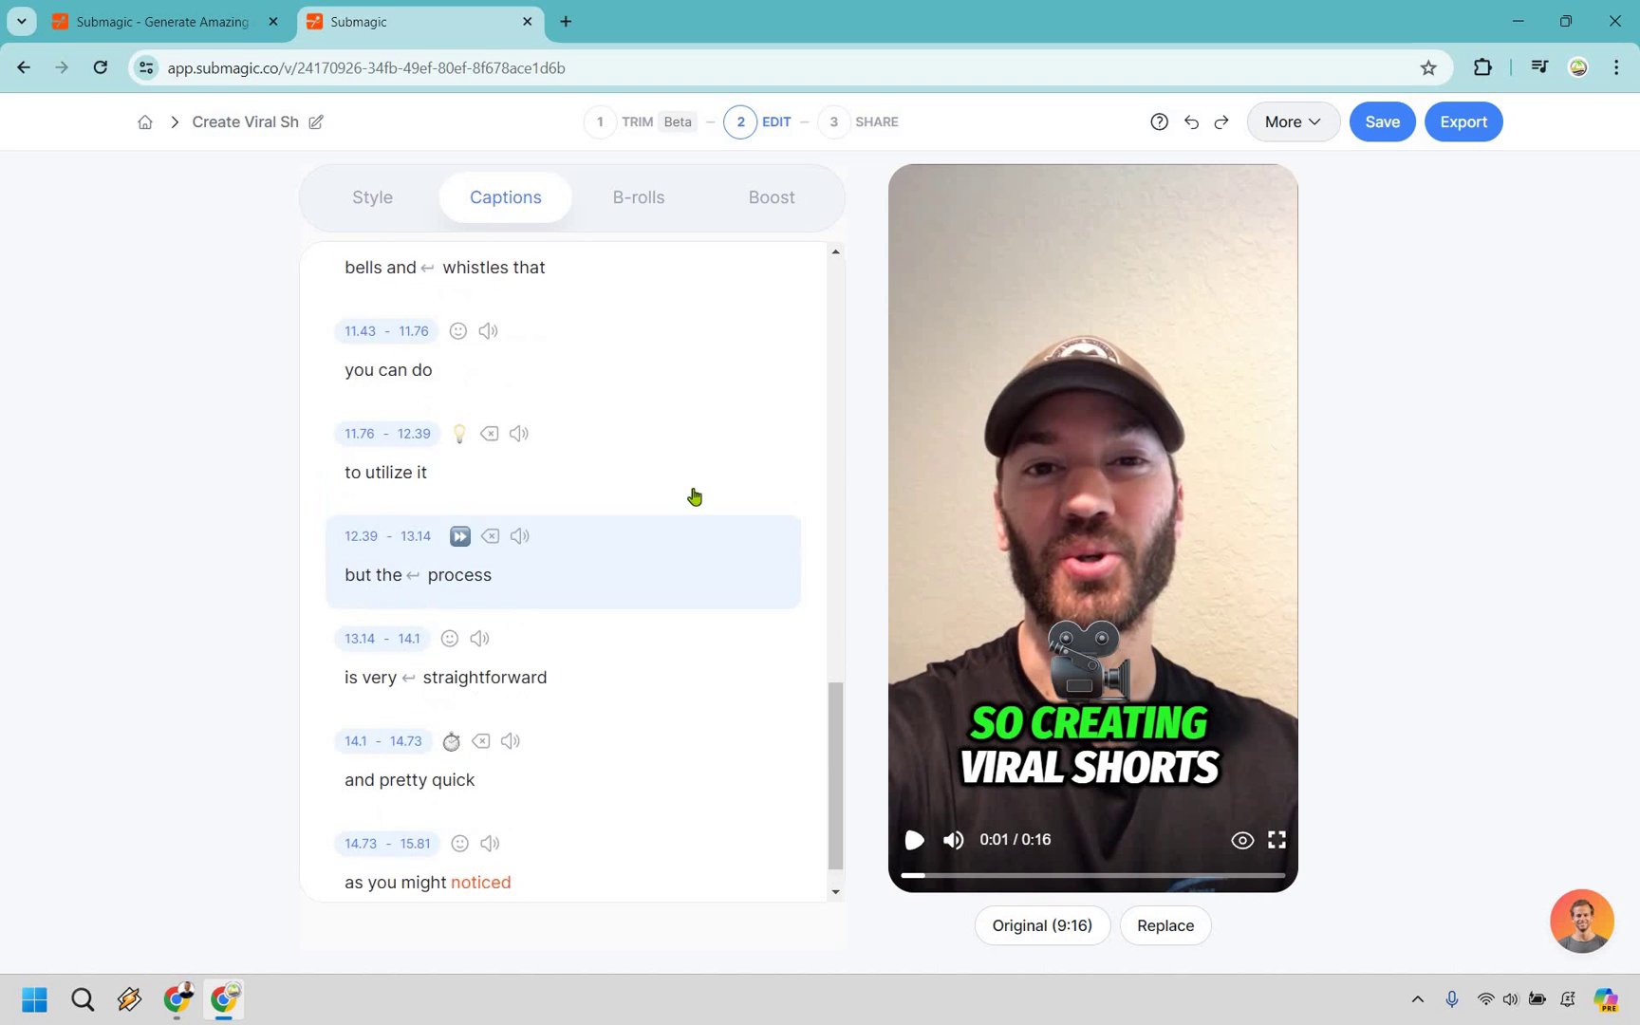
Search premium stock footage for 'viral' from the first caption line on the B-rolls tab
left_click(651, 207)
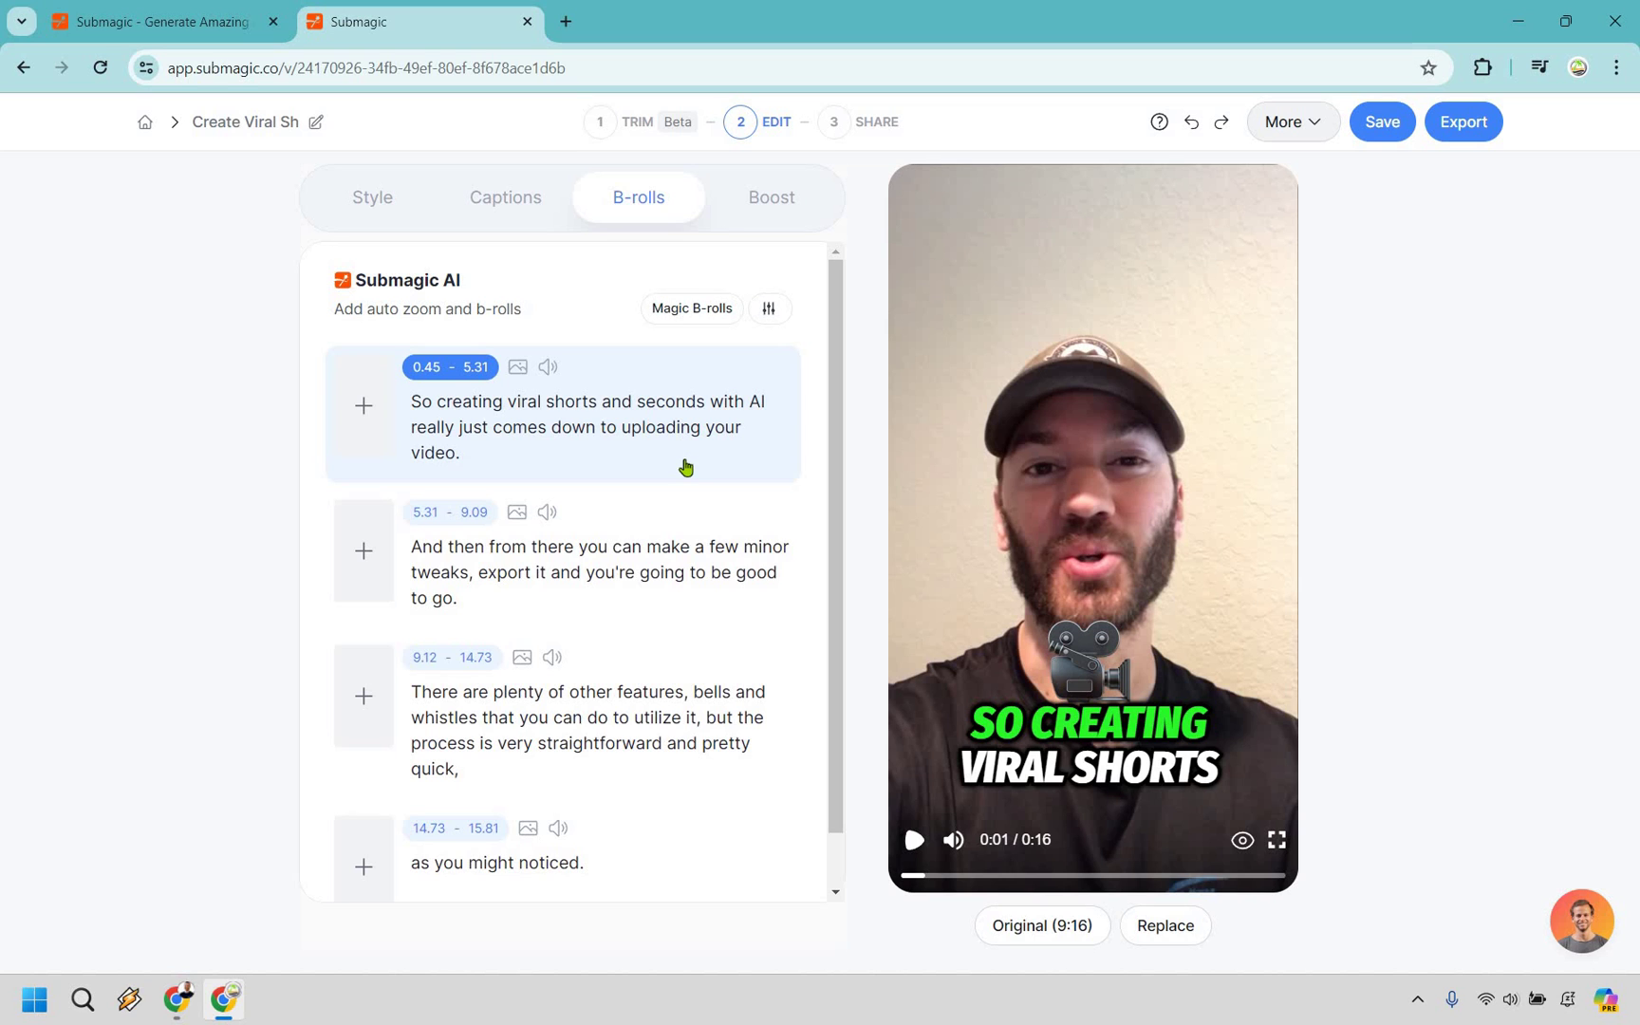
scroll(686, 464, "down", 1)
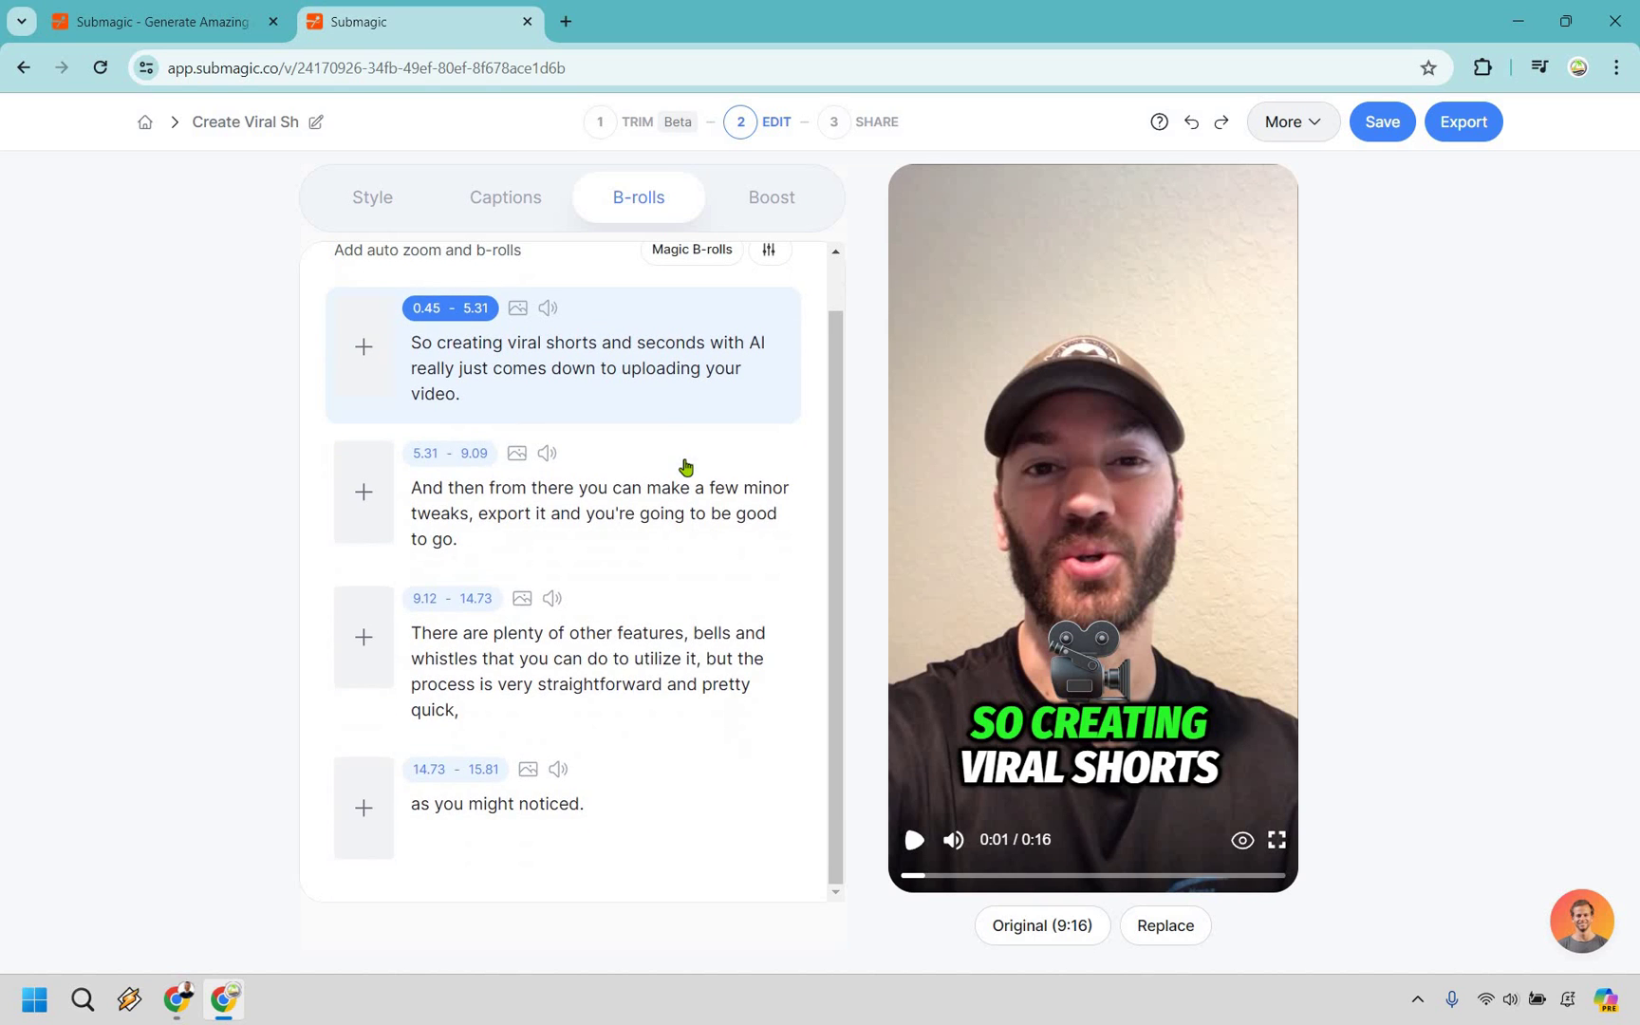
scroll(685, 461, "up", 1)
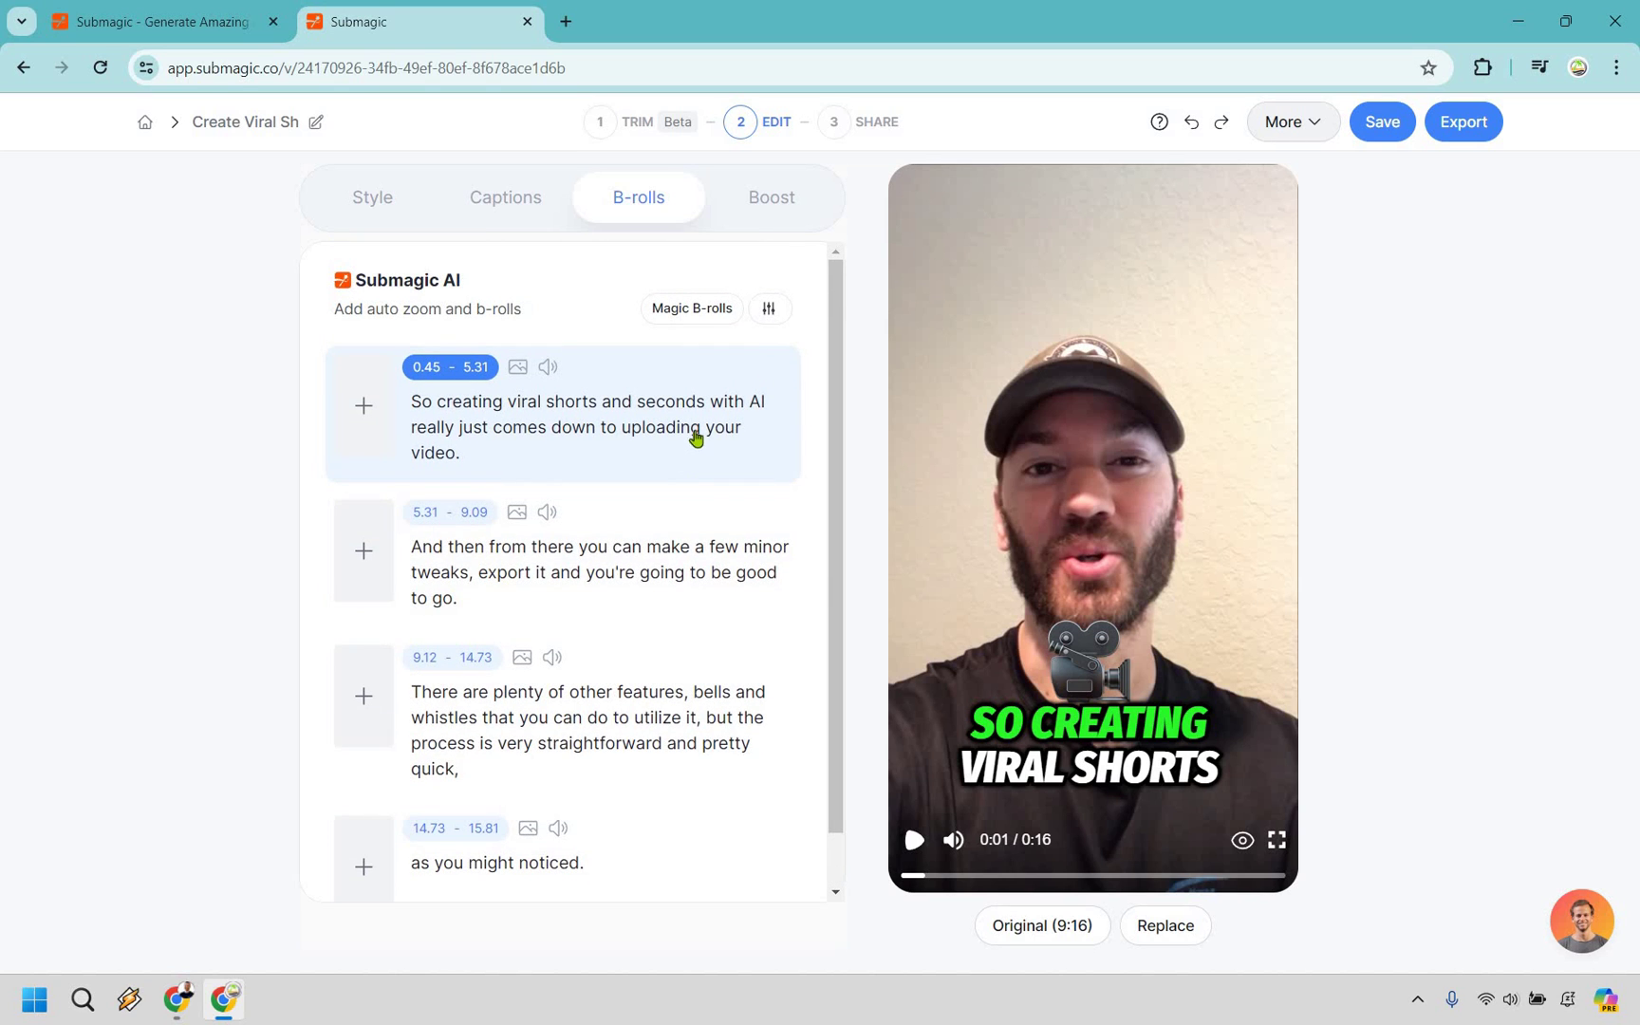
left_click(698, 669)
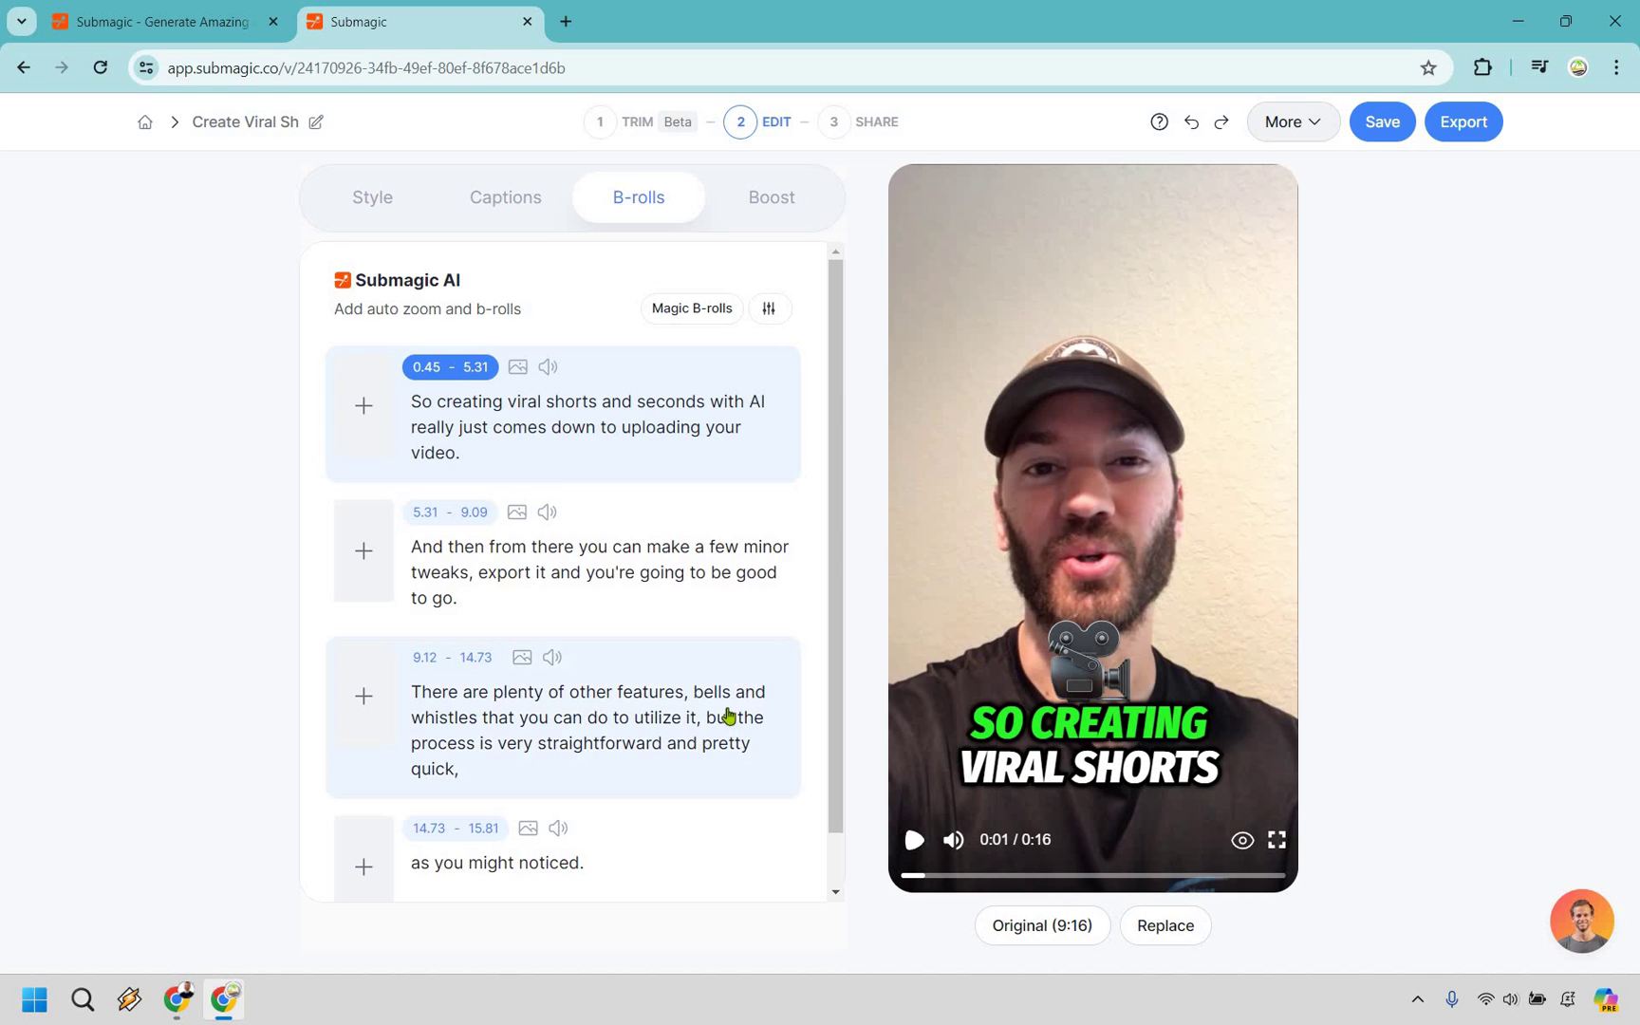
left_click(523, 409)
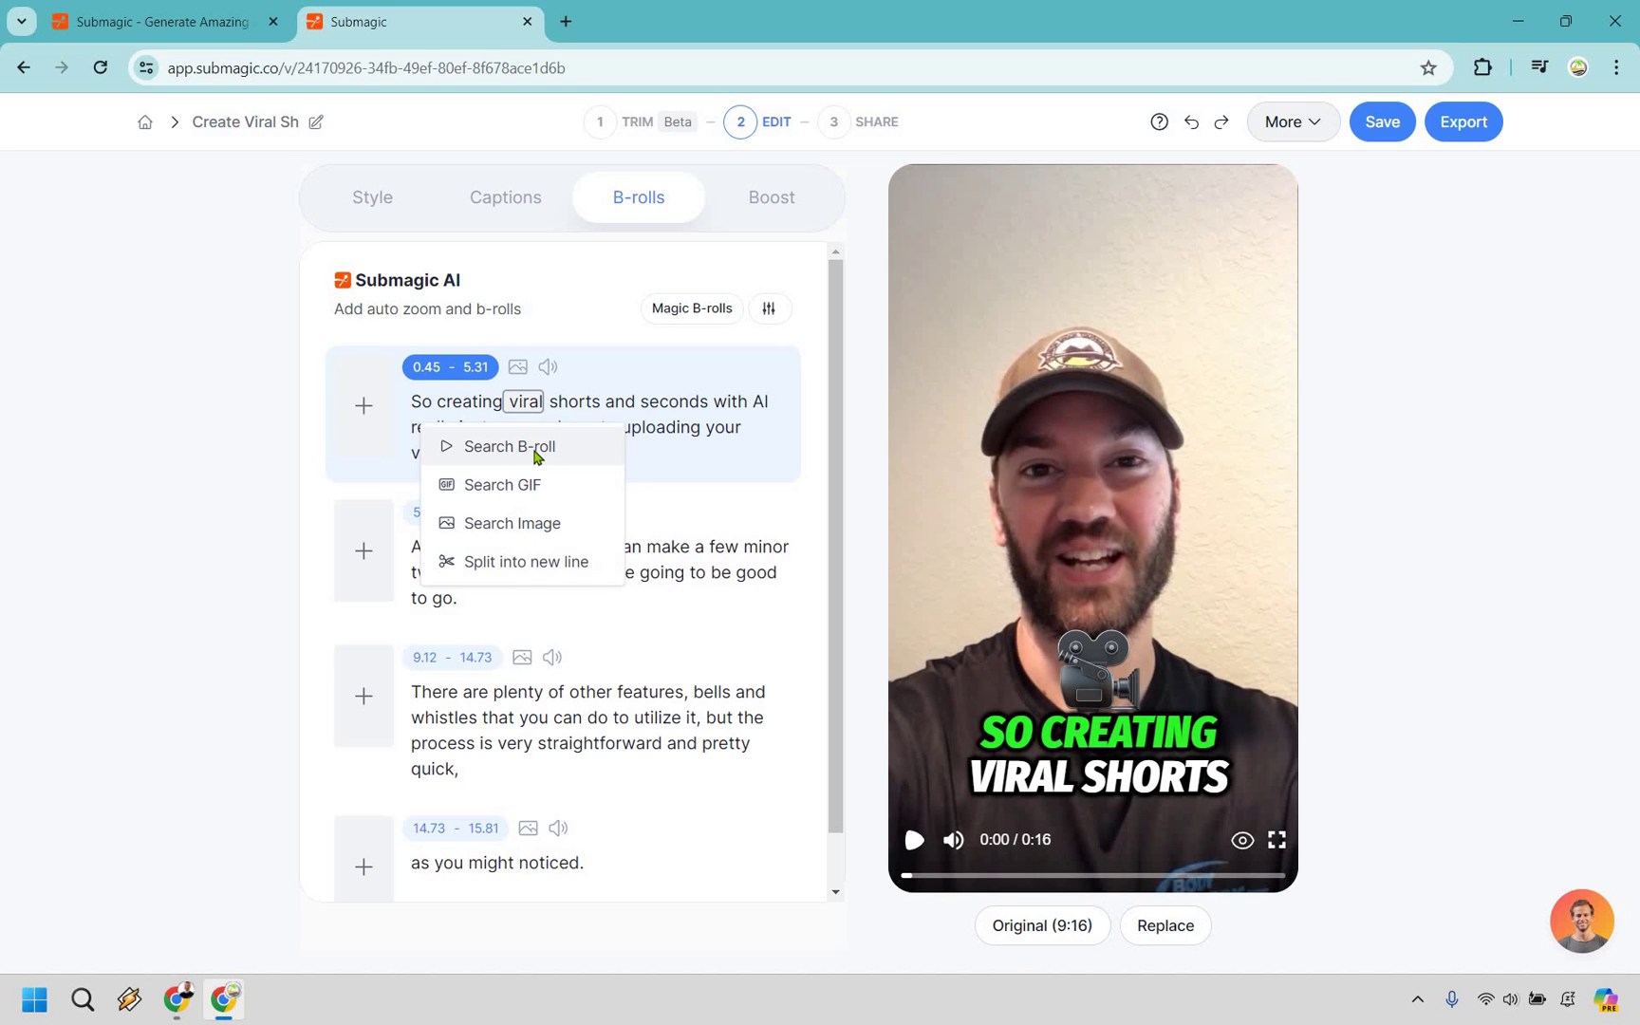
left_click(537, 449)
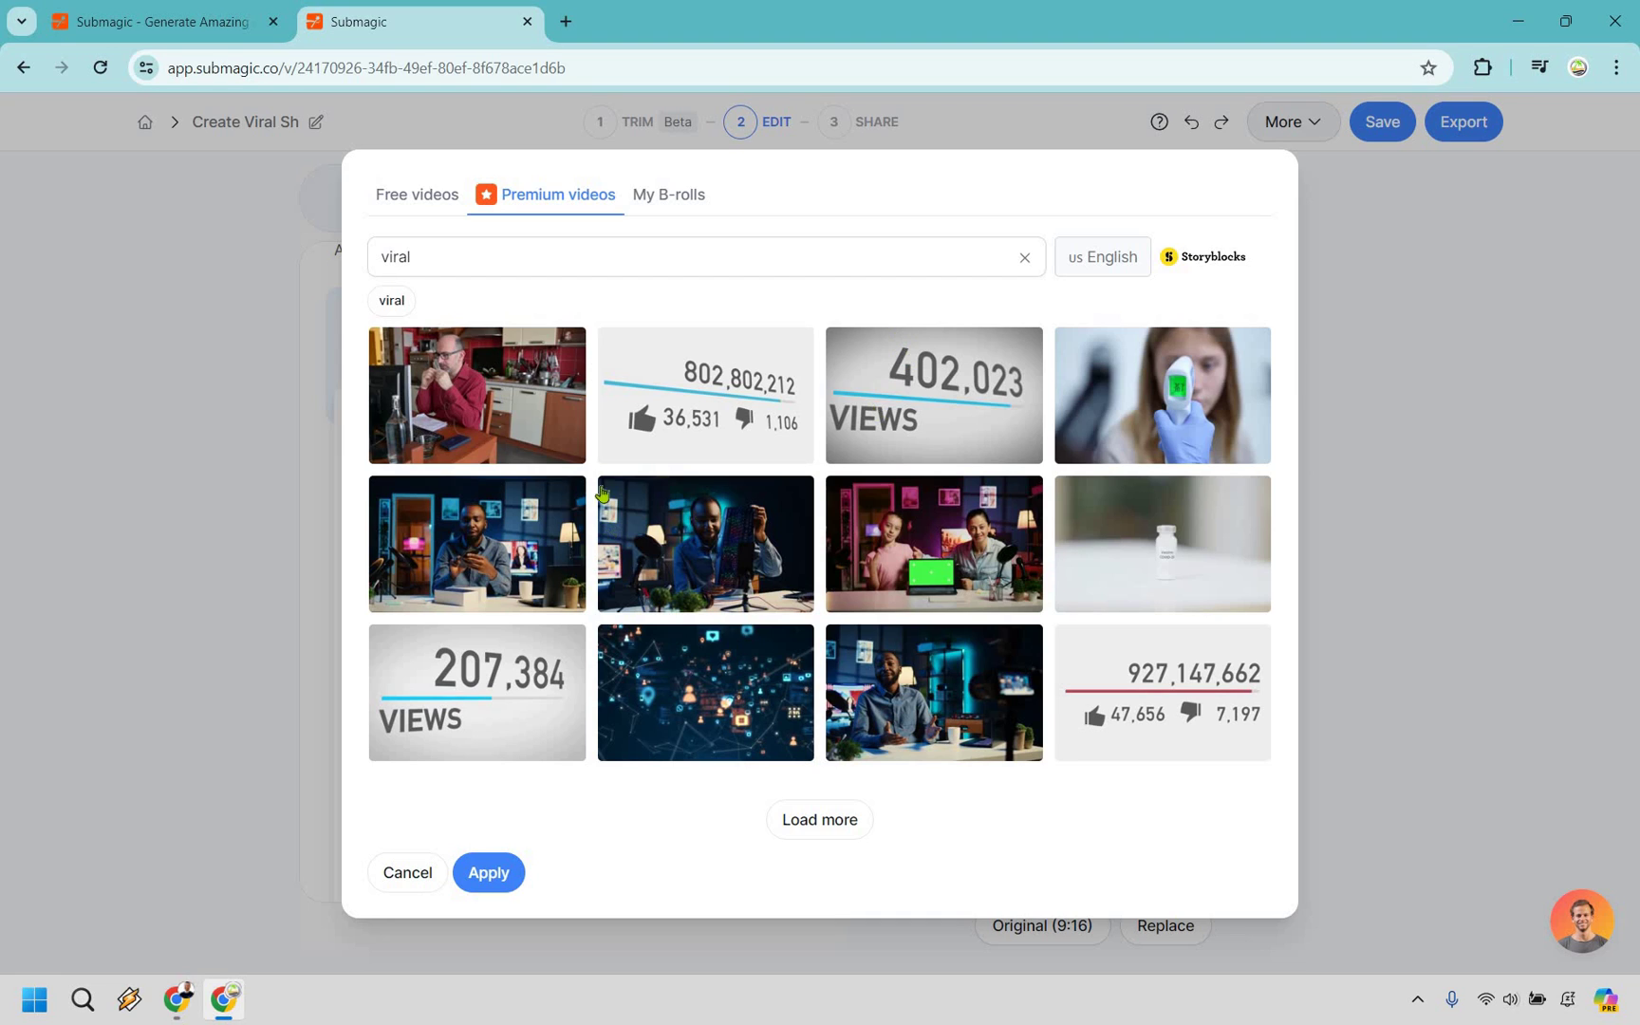
Apply the views-counter clip to the first caption line at 81% left position
left_click(725, 414)
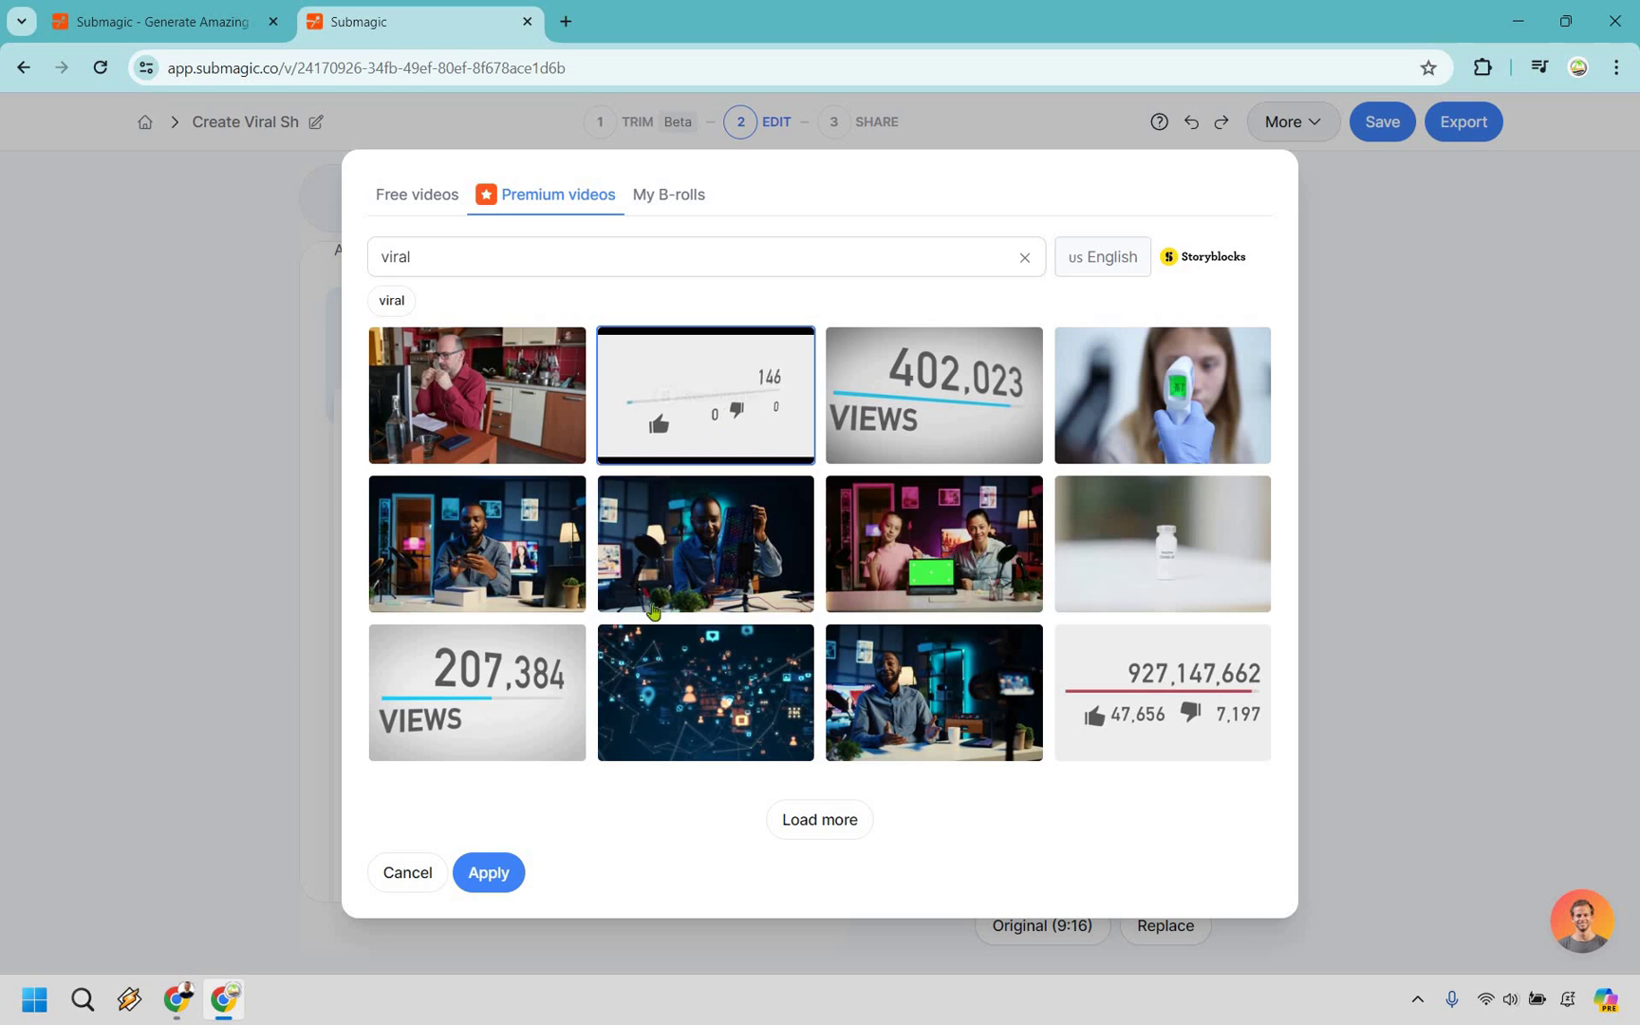
left_click(487, 873)
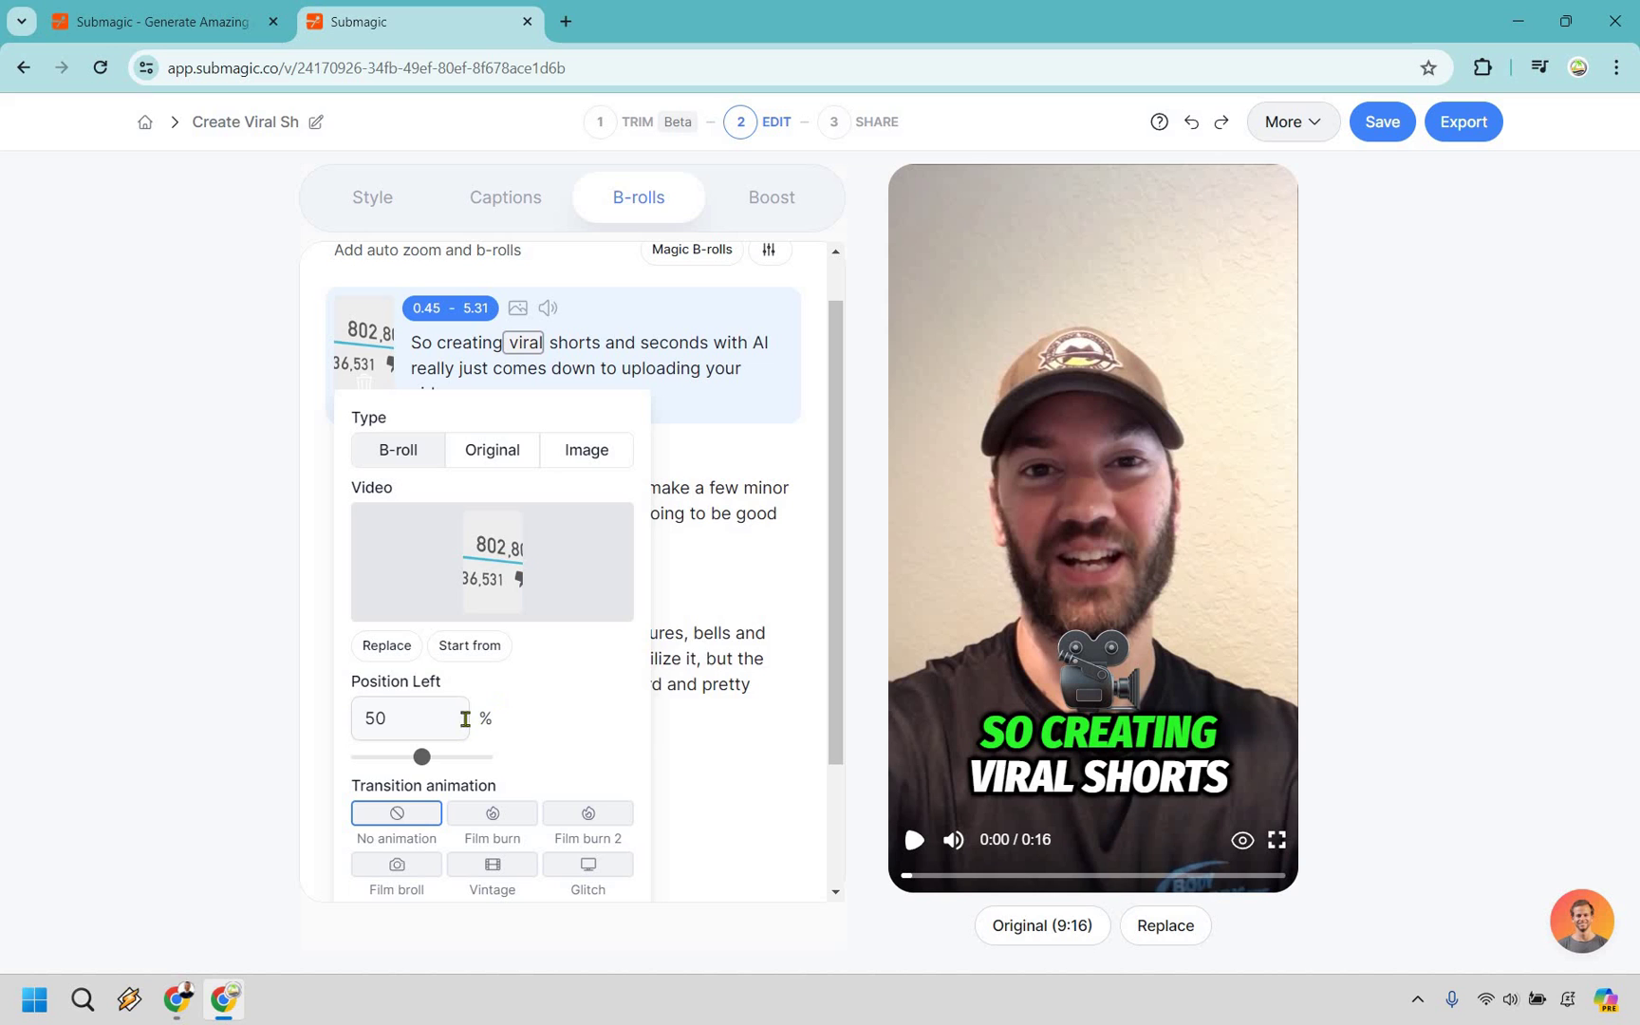
mouse_move(416, 766)
left_mouse_down()
mouse_move(401, 761)
mouse_move(460, 757)
left_mouse_up()
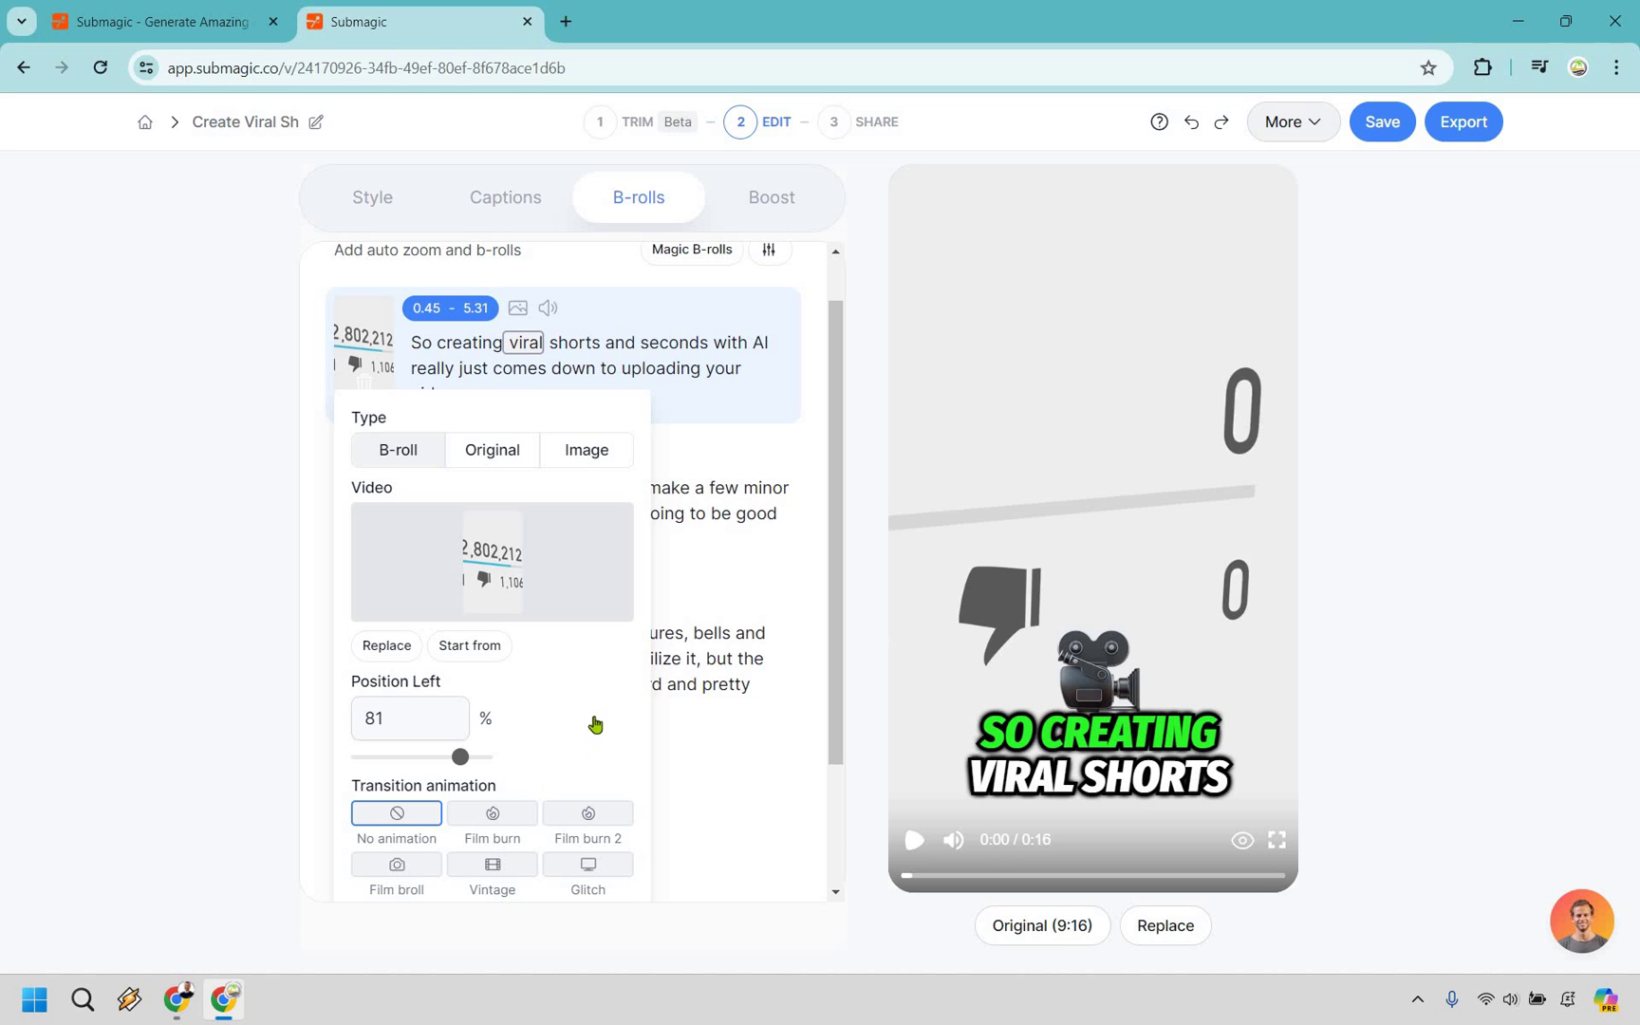
scroll(591, 872, "down", 3)
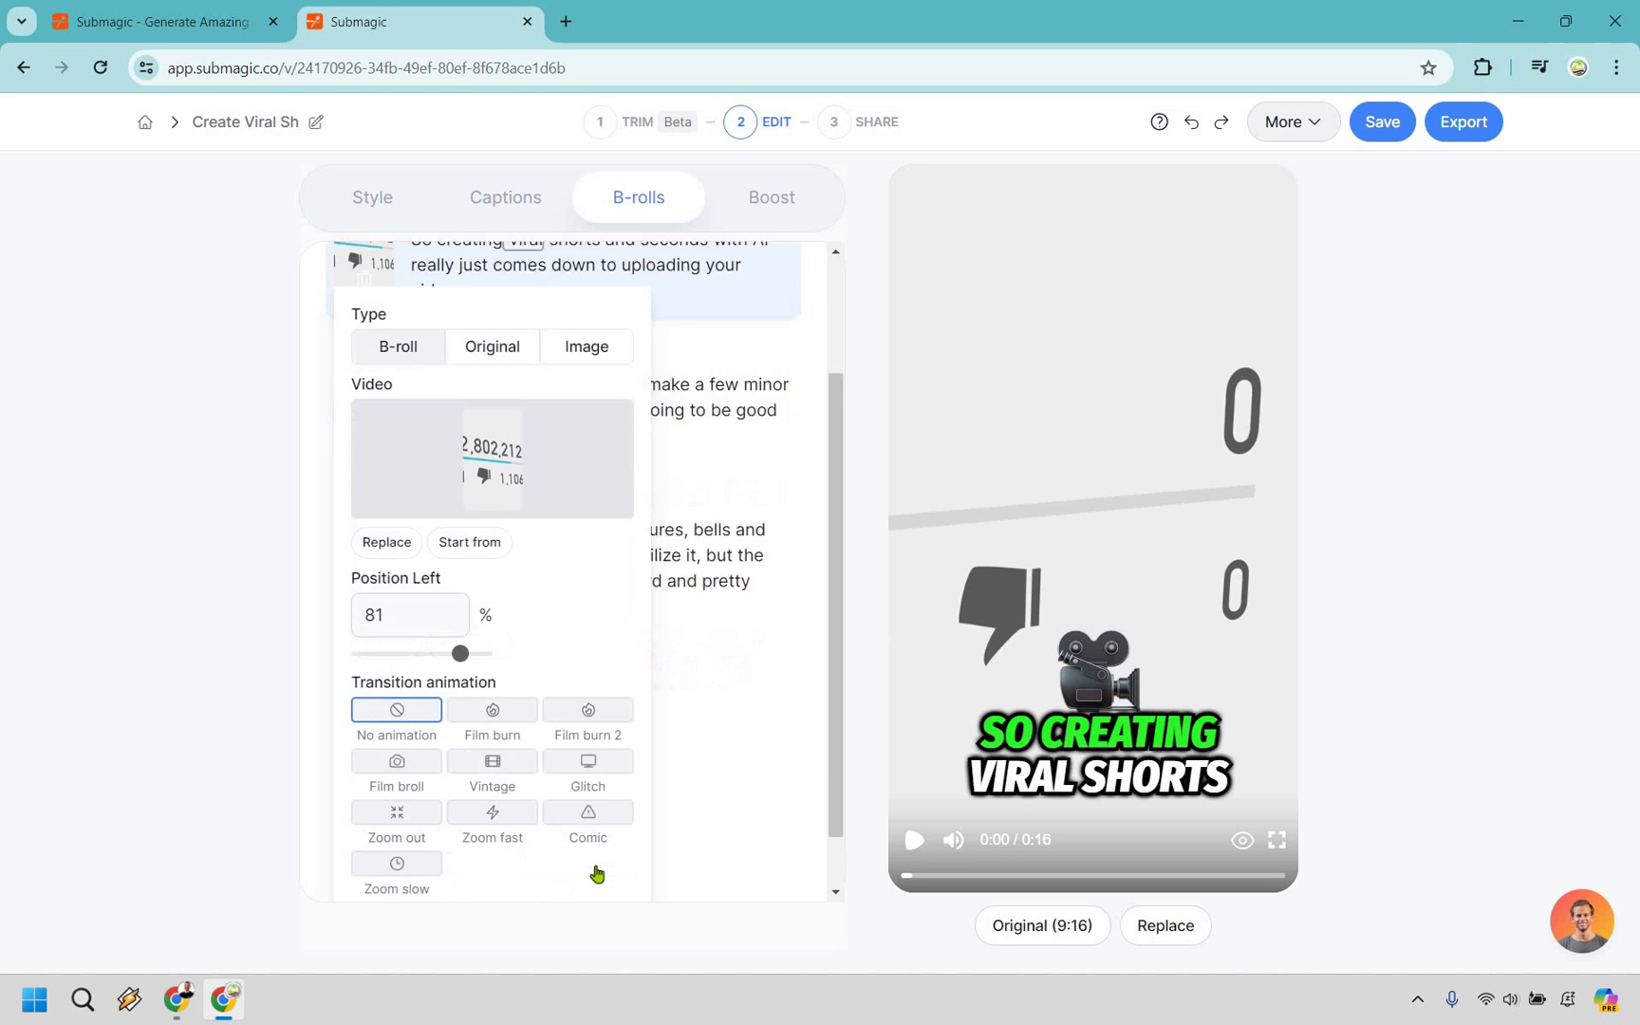
left_click(597, 864)
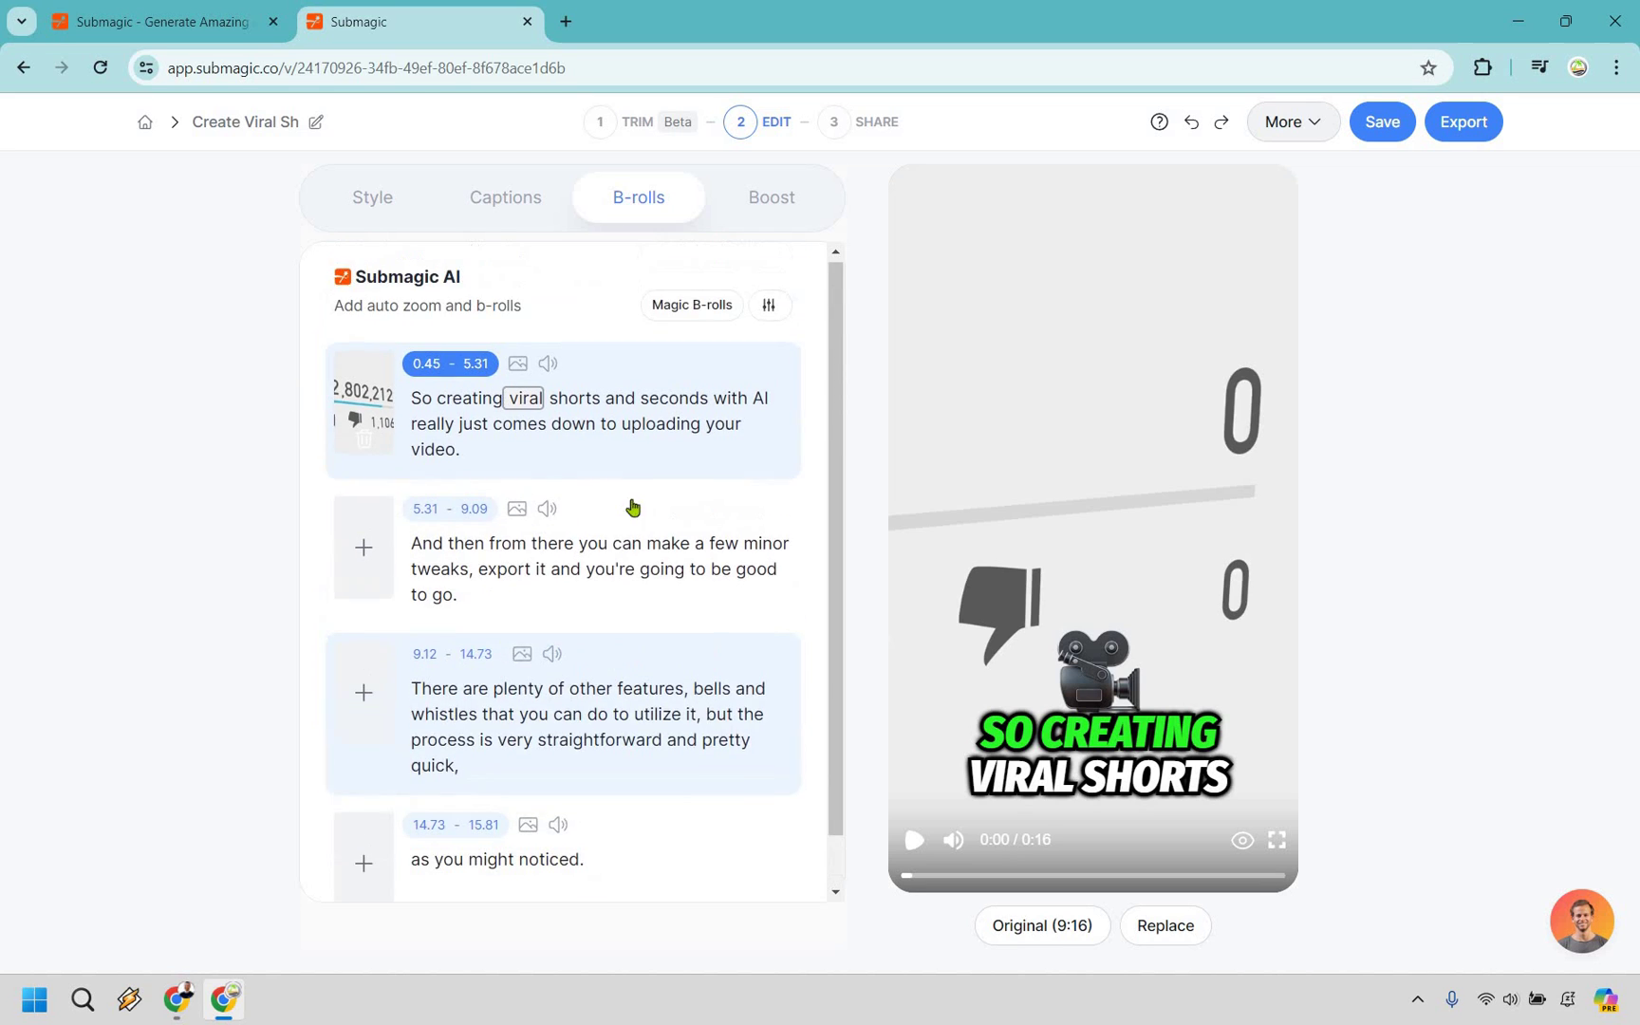
Enable the 'Viral Shorts in Seconds' hook title at 74% Y, plus AI description and hashtags
left_click(773, 216)
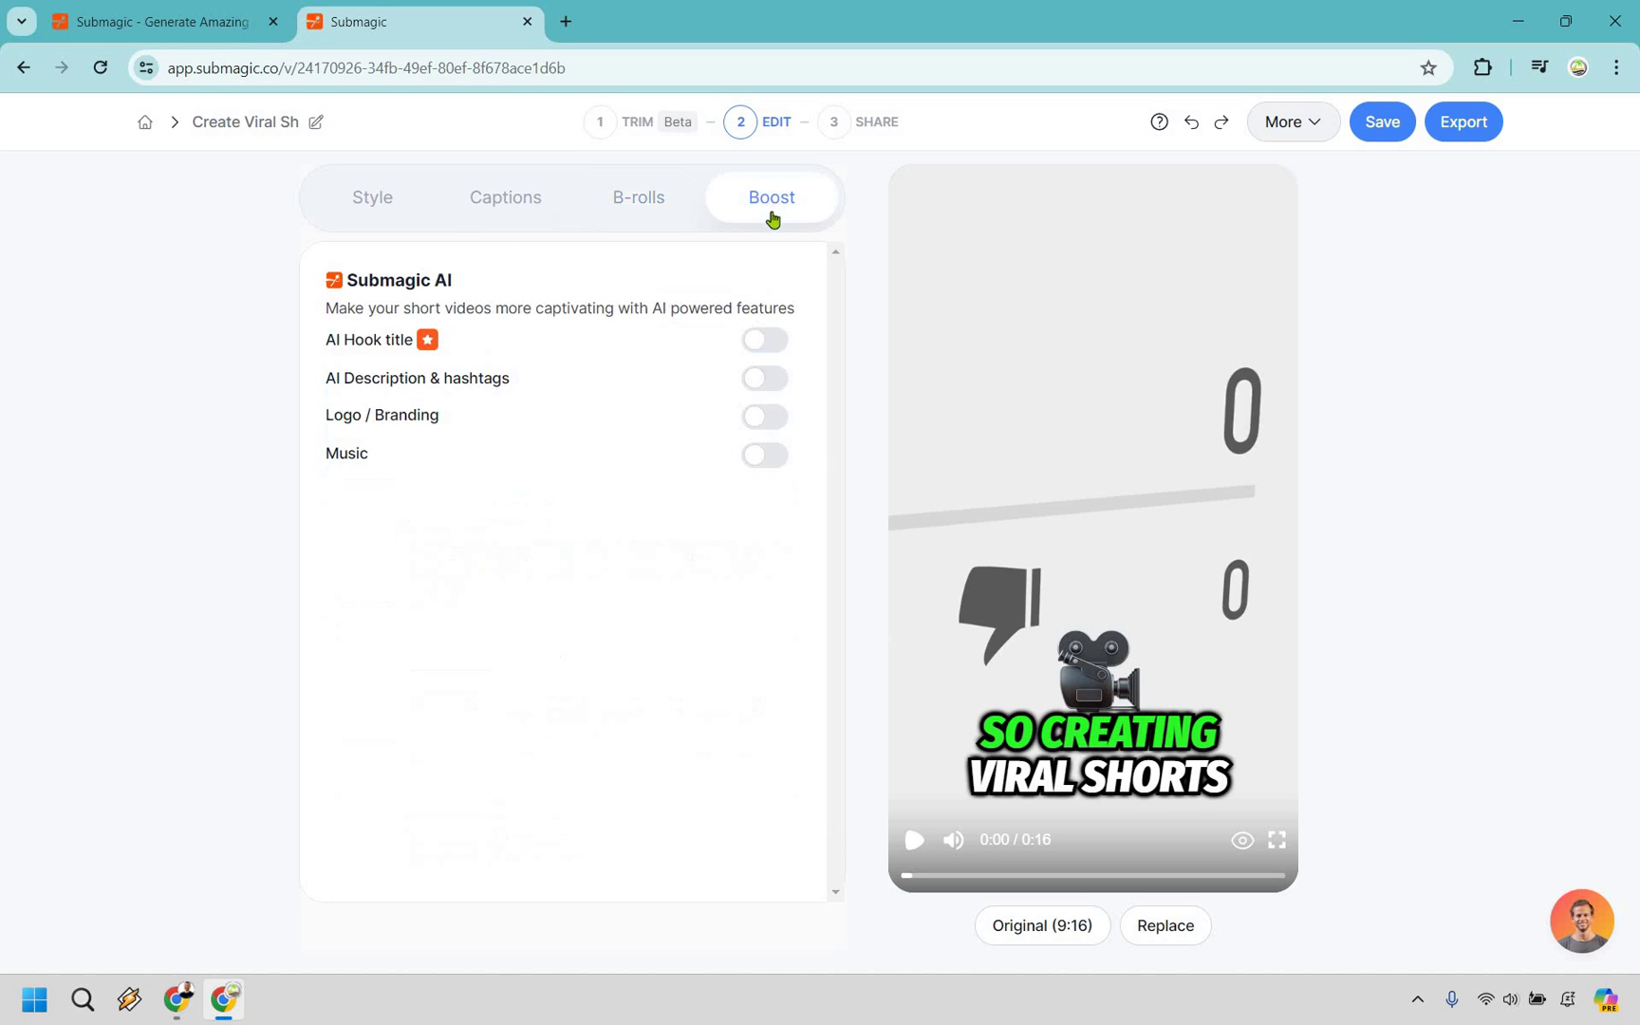
left_click(767, 341)
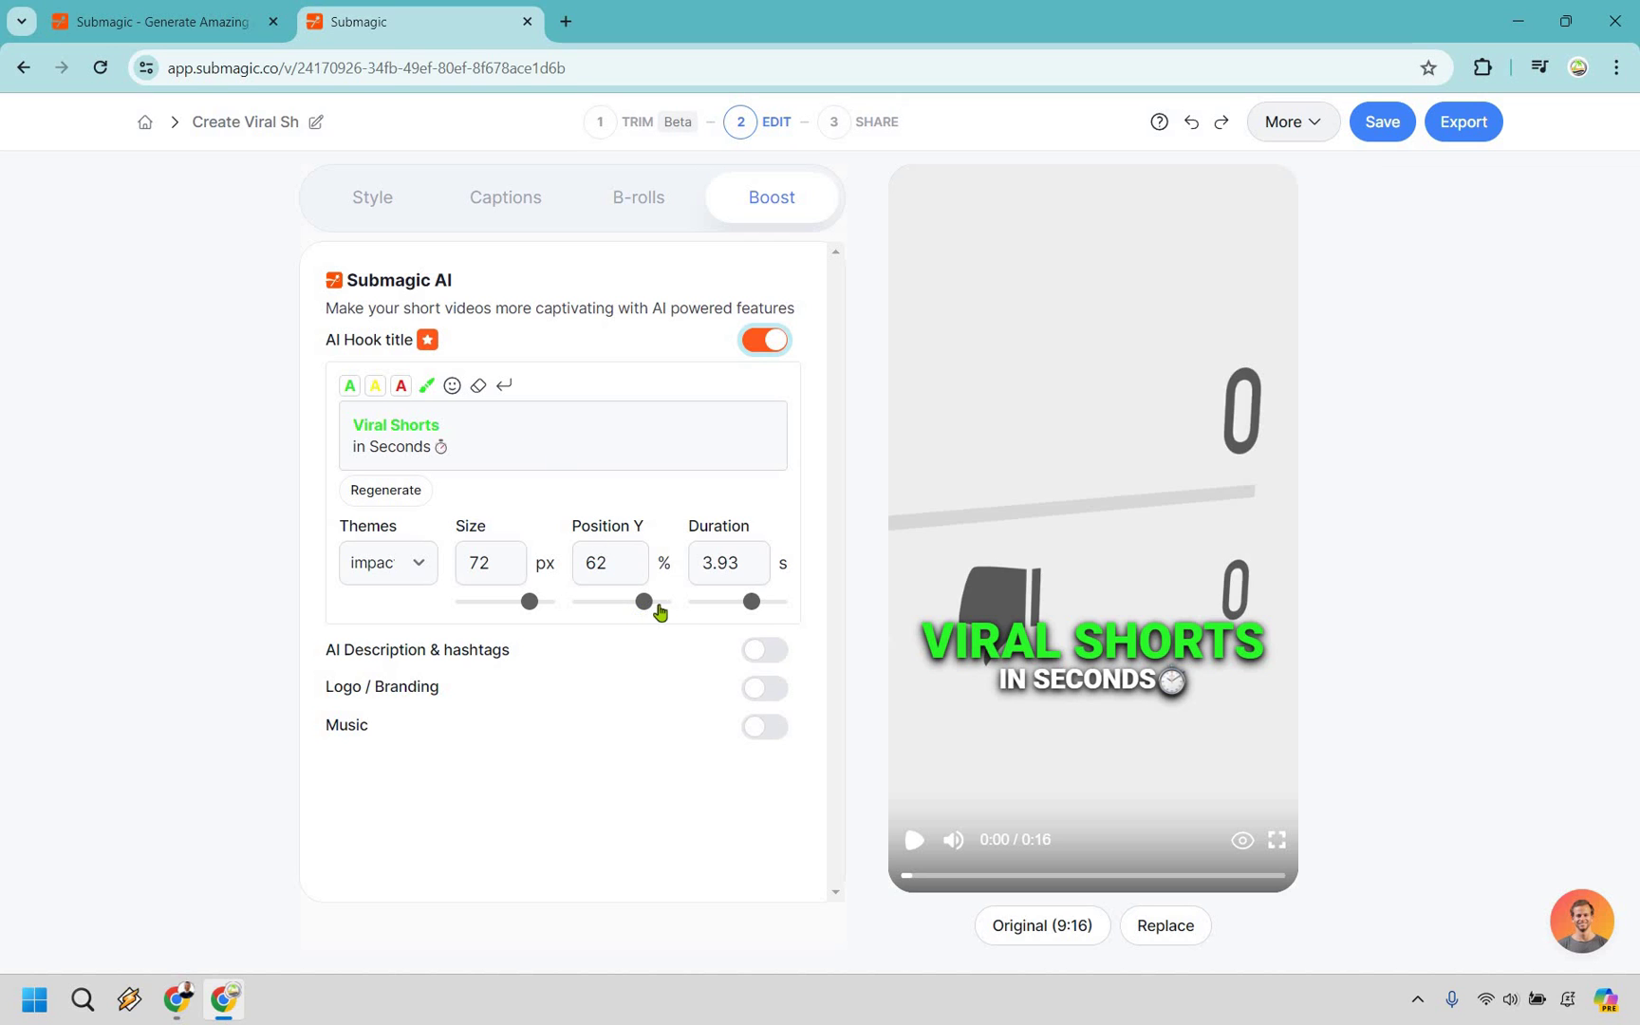
left_click_drag(660, 613, 656, 603)
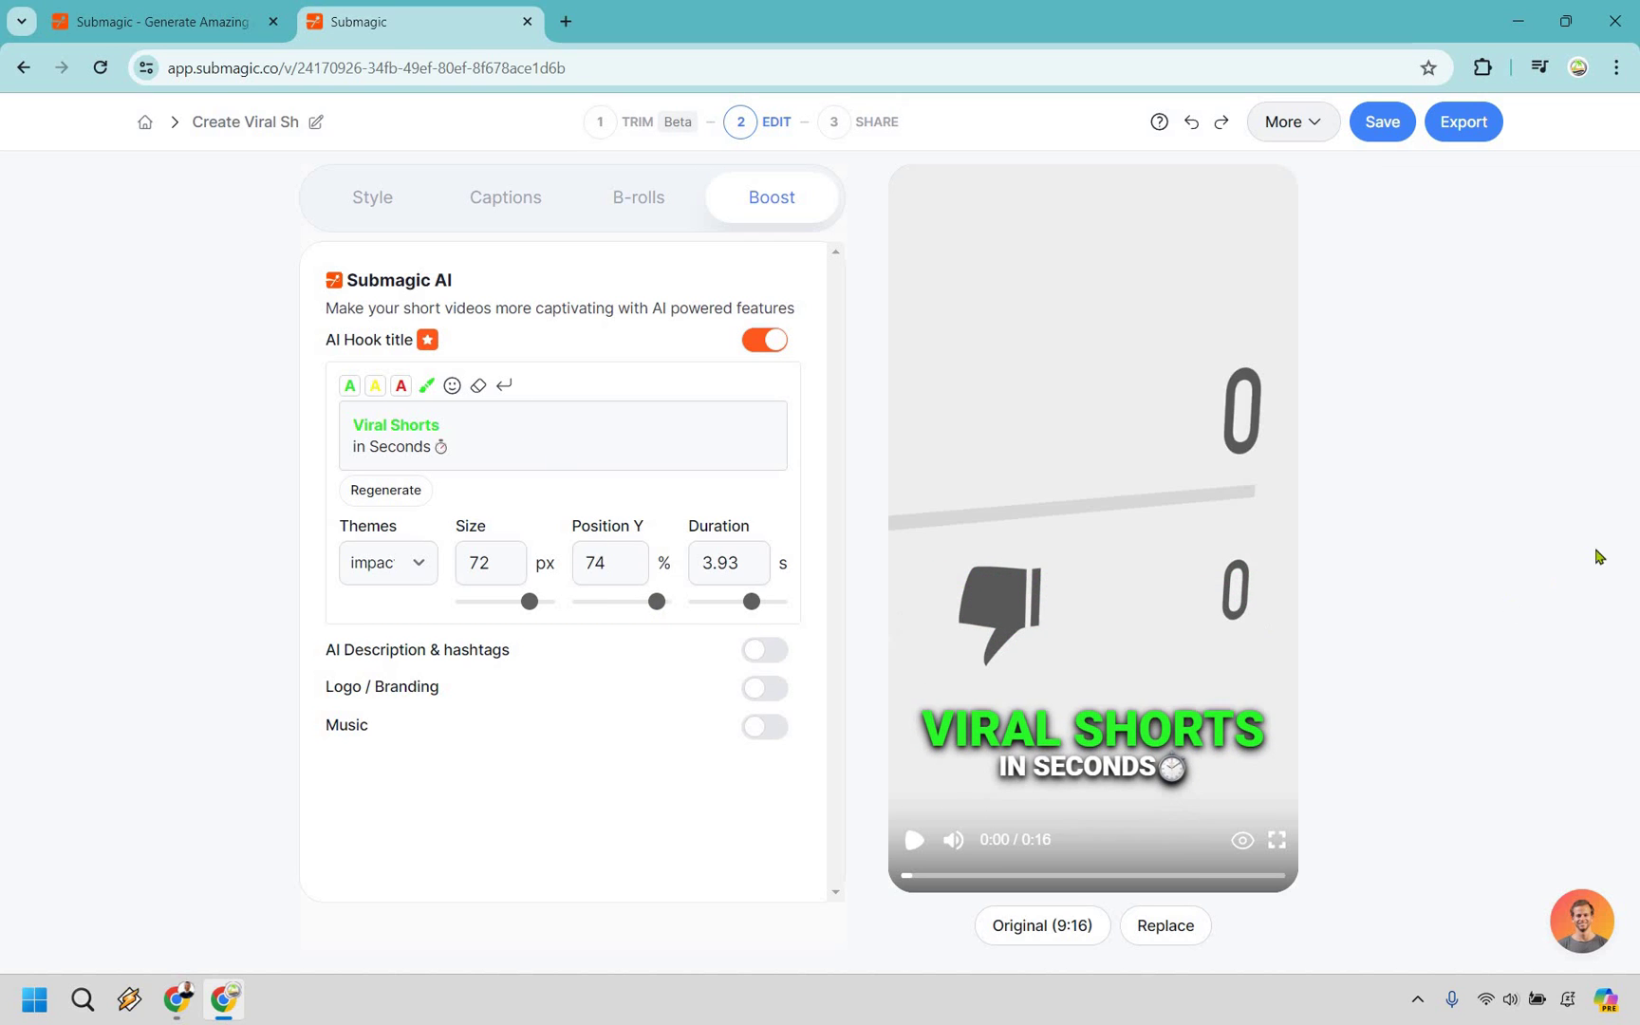
left_click(767, 650)
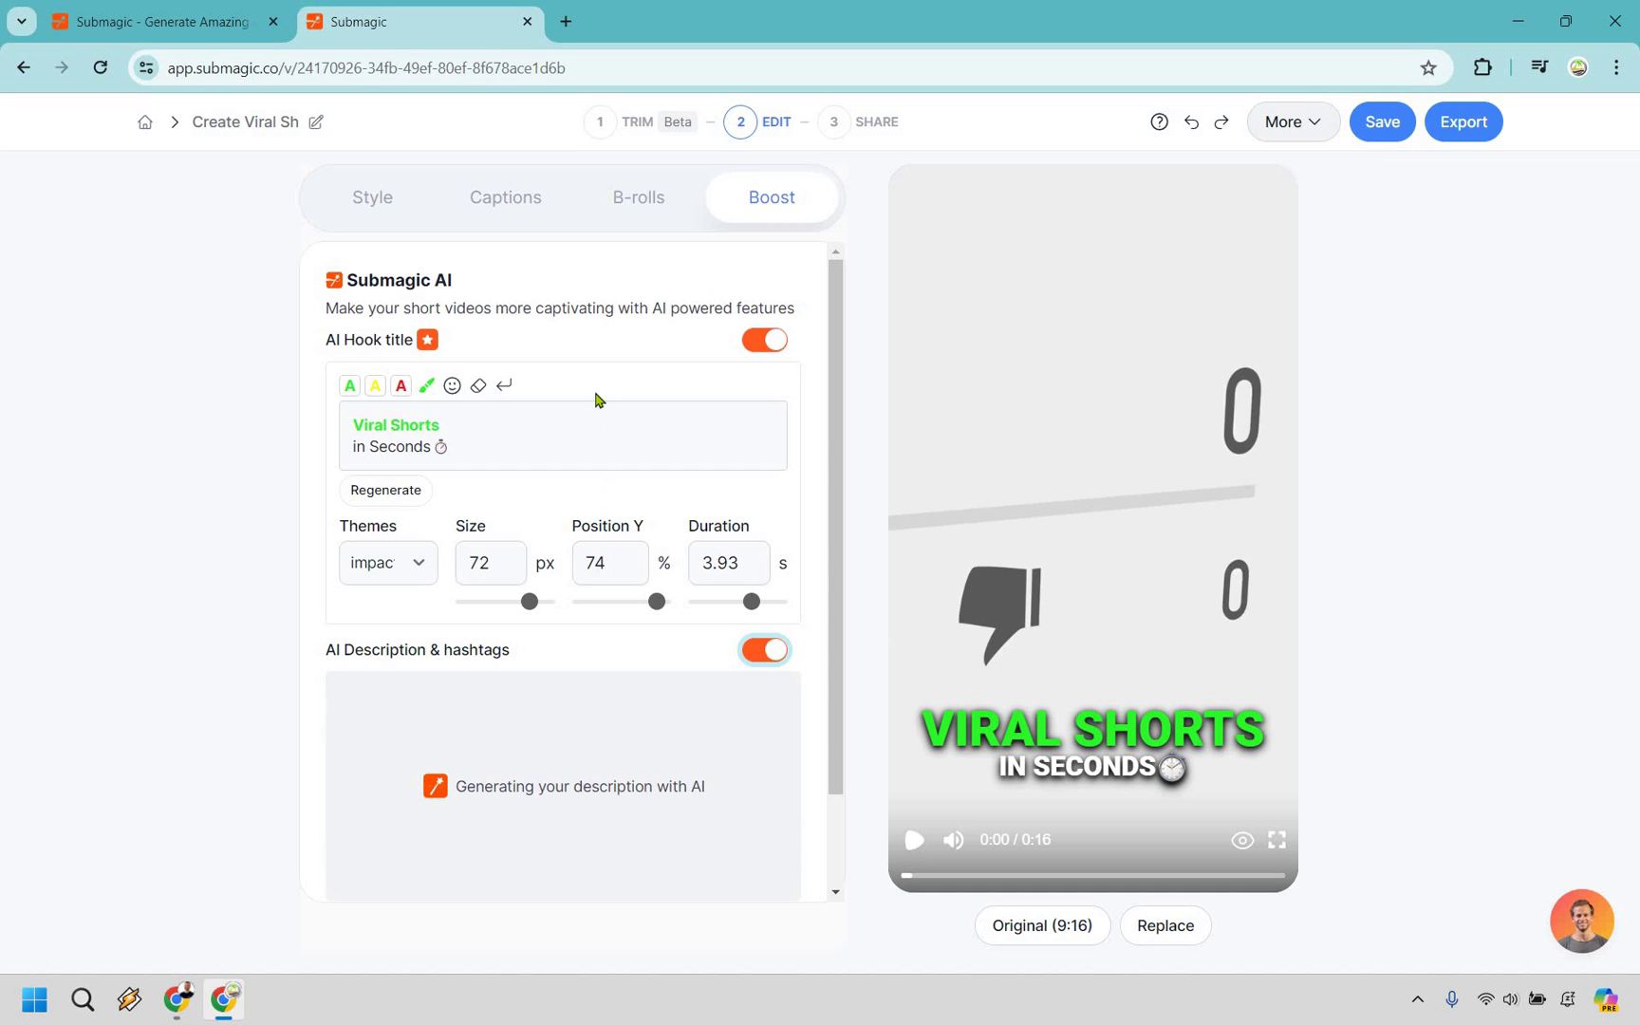
scroll(457, 507, "down", 2)
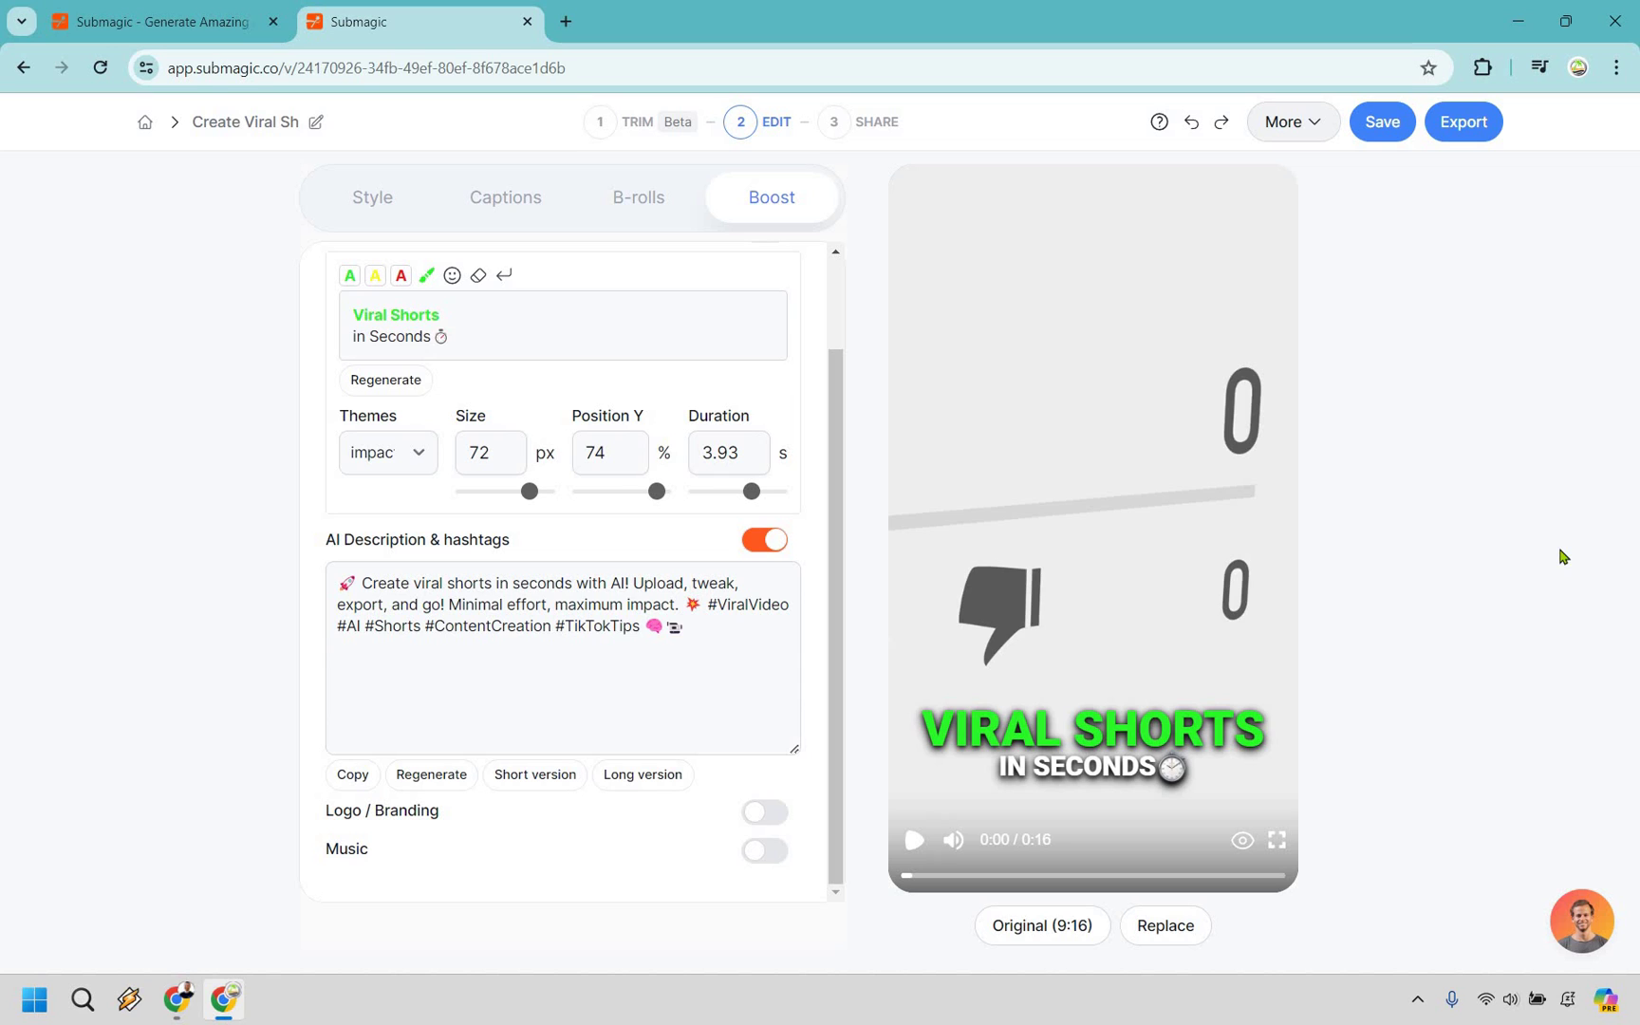
left_click(911, 875)
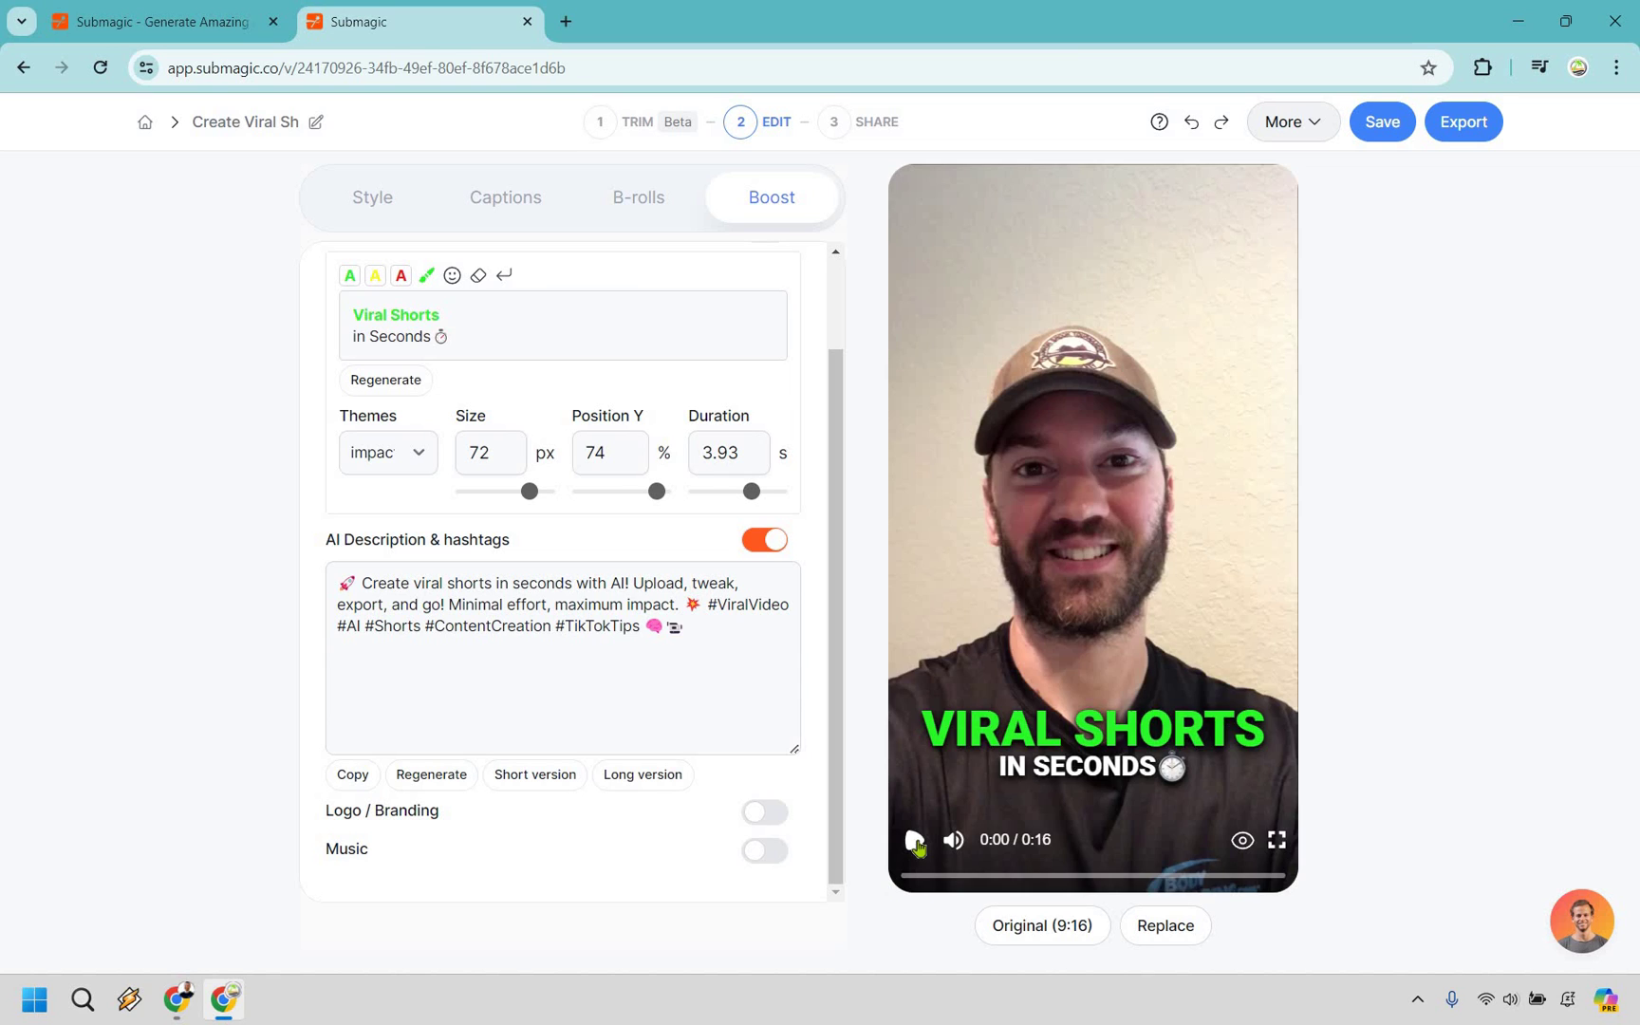
key("space")
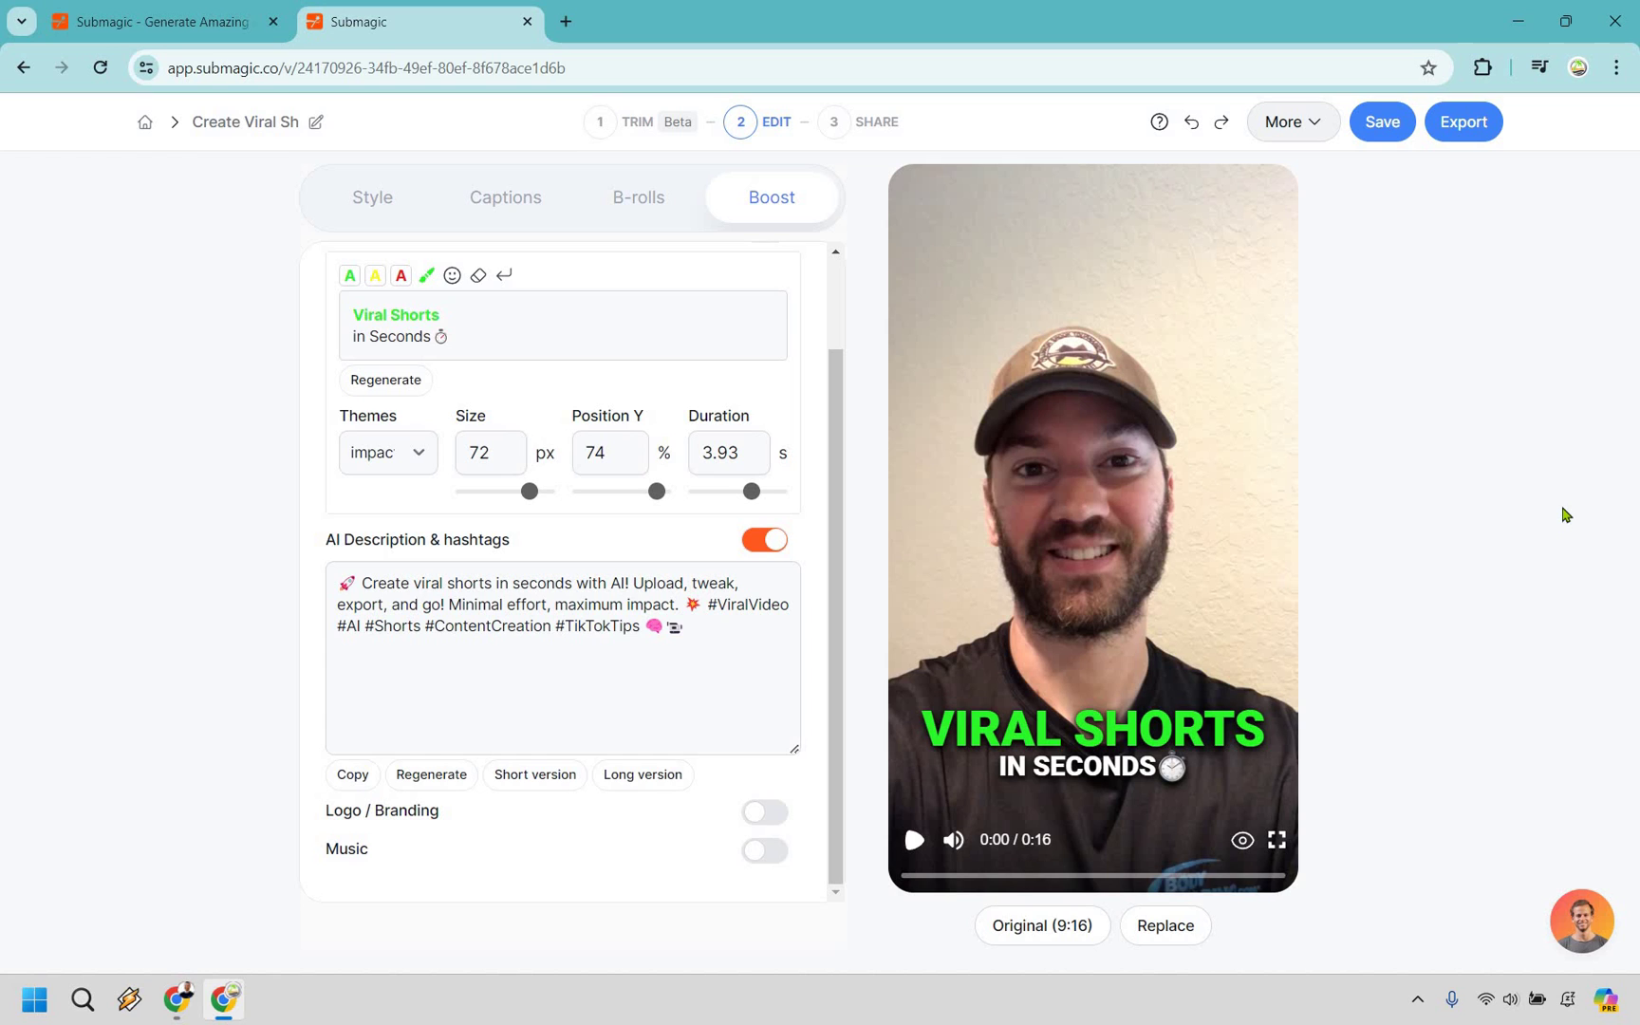
Return to the Style tab's caption themes, with Dan still the active theme
left_click(368, 212)
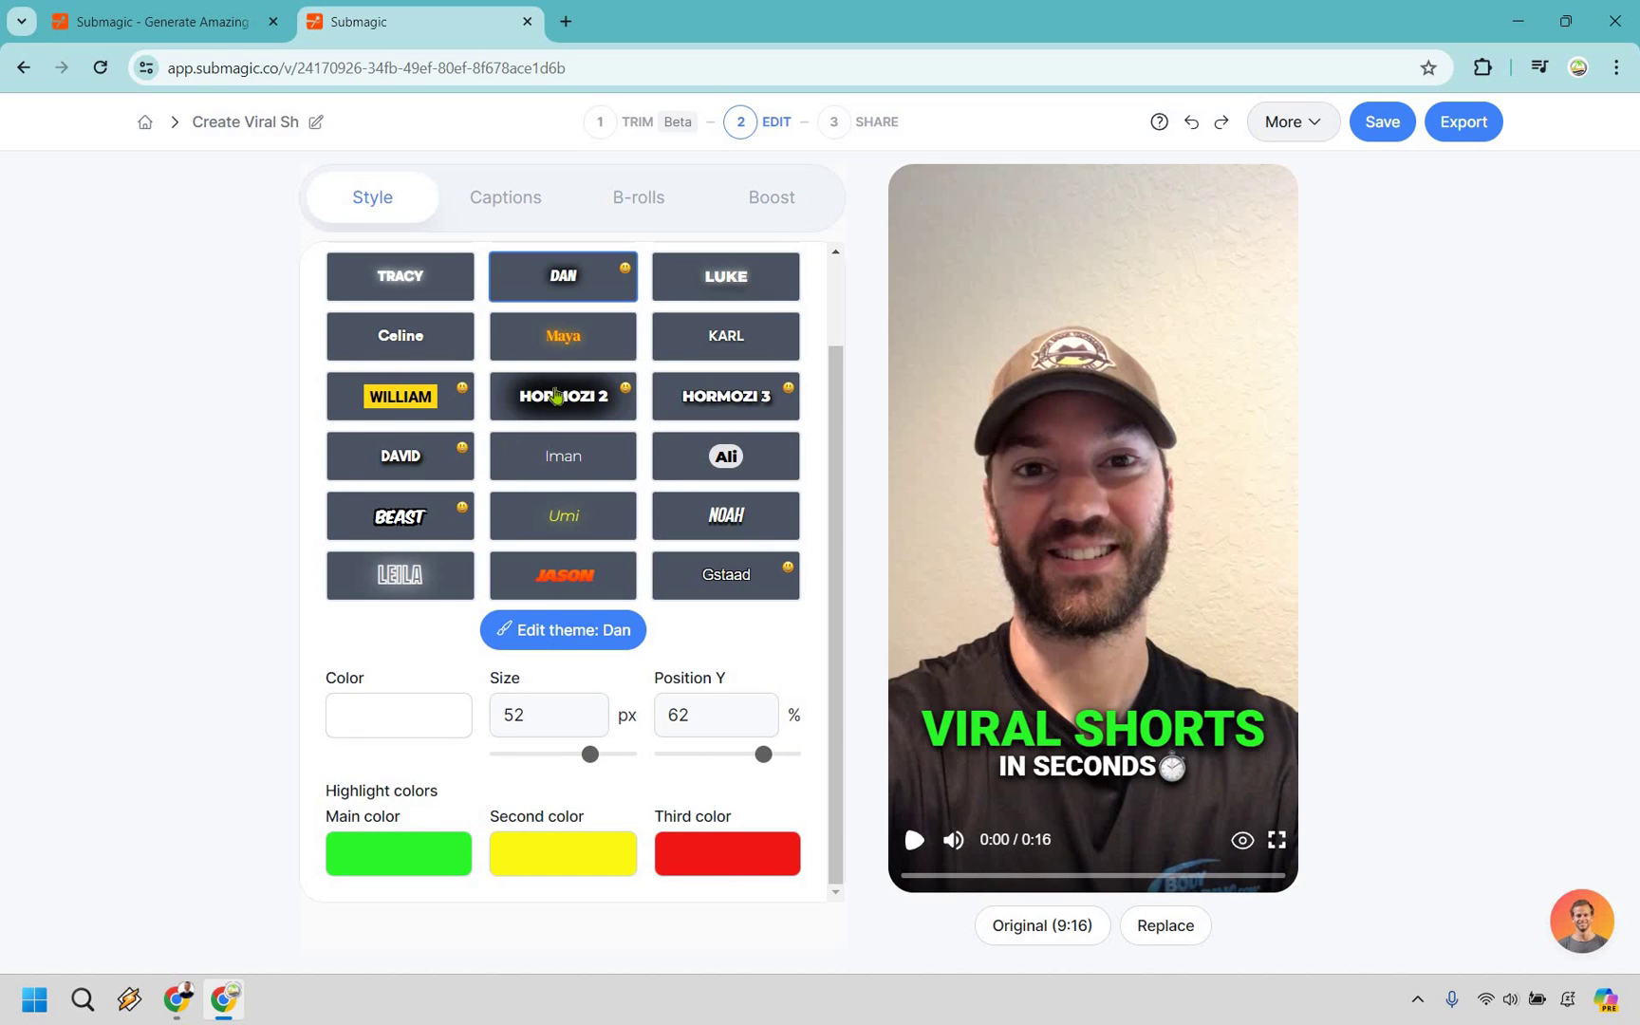
scroll(560, 392, "up", 2)
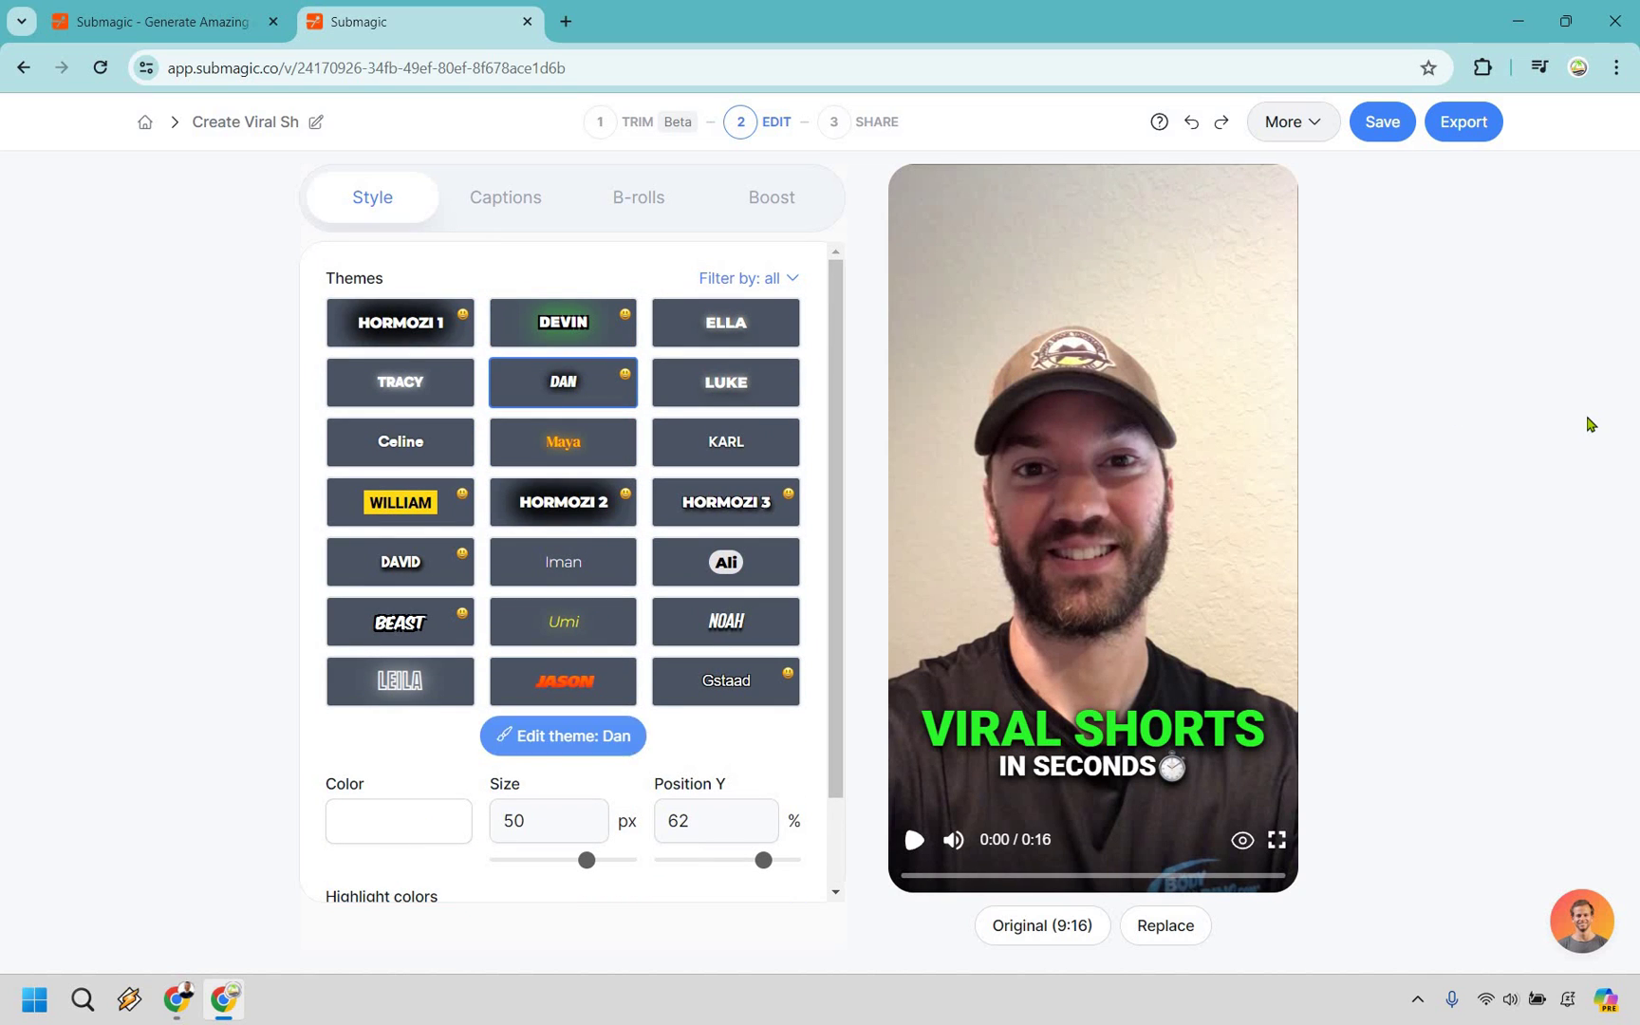